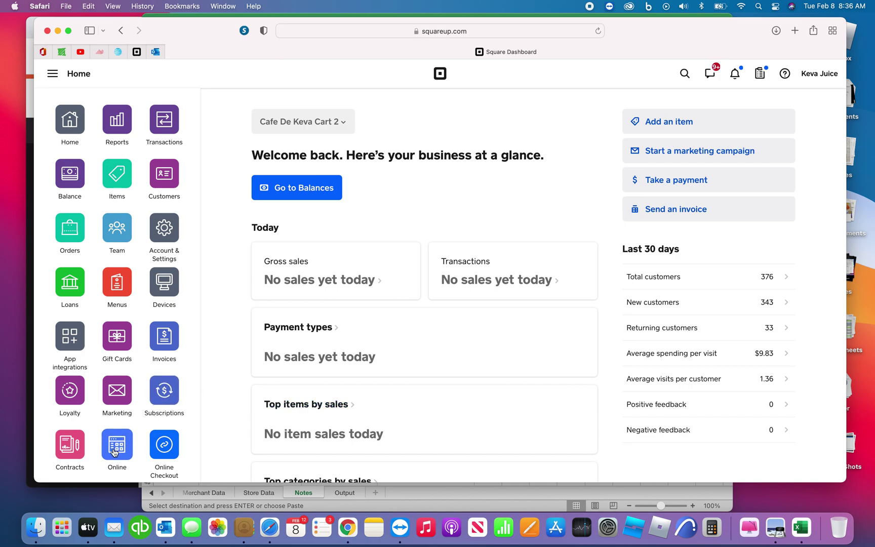
- Open the Square Online overview from the Dashboard's Online app icon
left_click(114, 452)
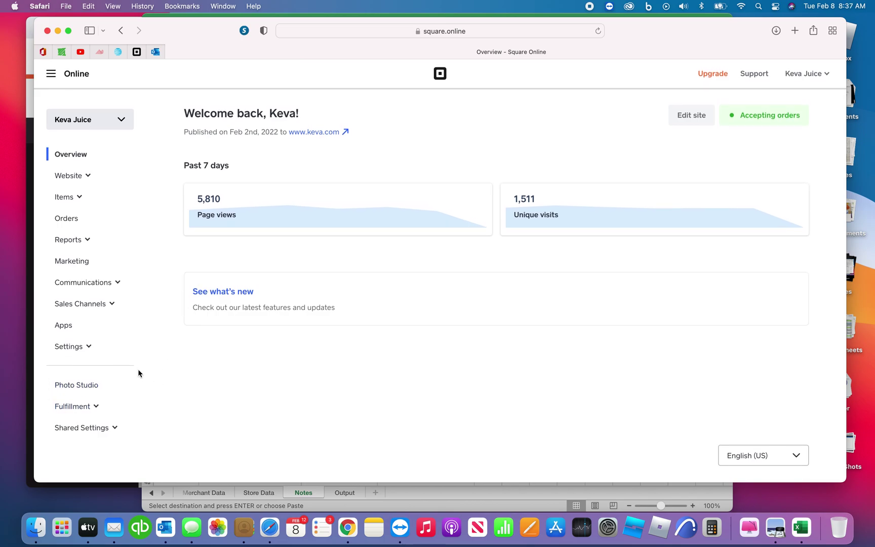
- Expand Fulfillment, find the Pickup & Delivery locations and edit the Las Brisas location
left_click(95, 410)
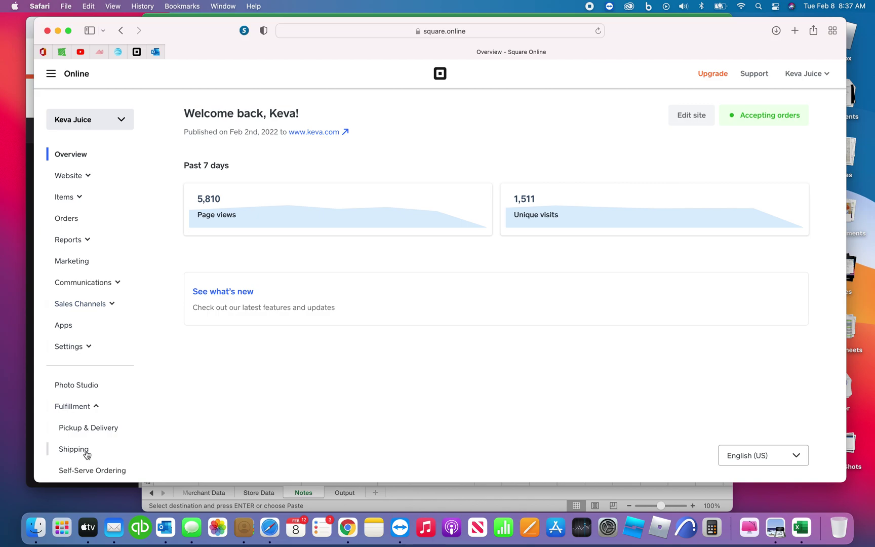
scroll(88, 428, "down", 1)
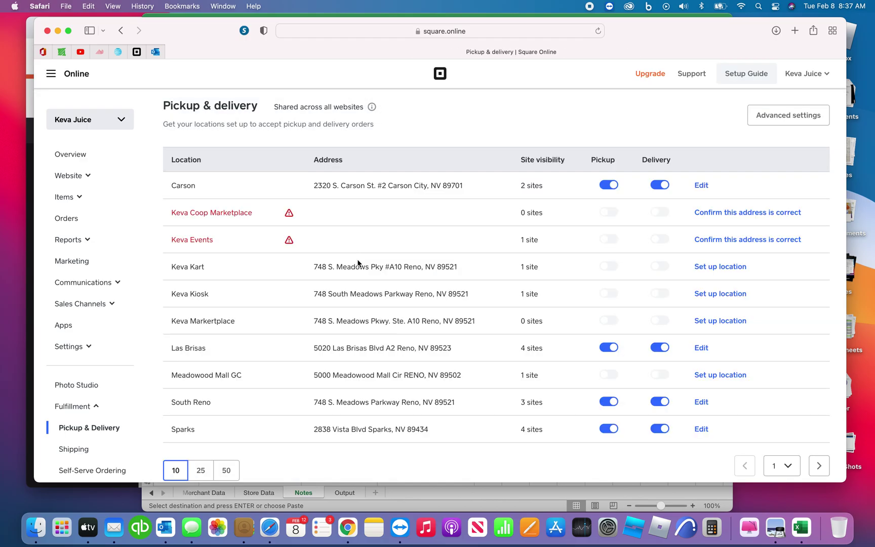
scroll(357, 263, "down", 2)
scroll(401, 318, "up", 2)
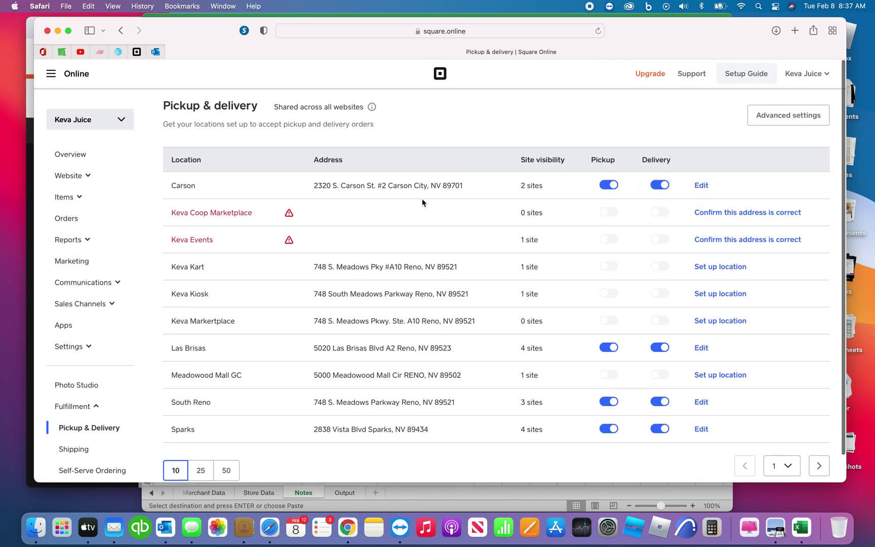
left_click(701, 348)
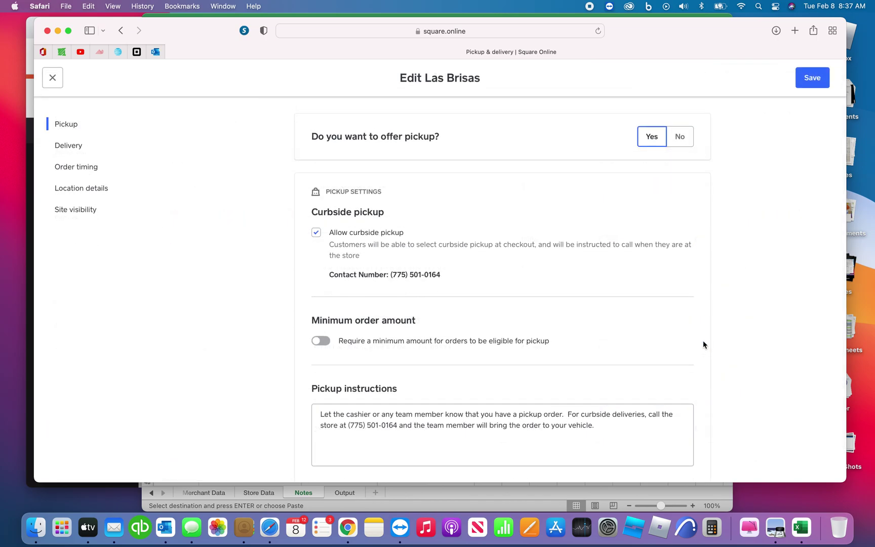
- Select the Las Brisas pickup instructions text, then switch to its delivery settings
scroll(703, 342, "down", 2)
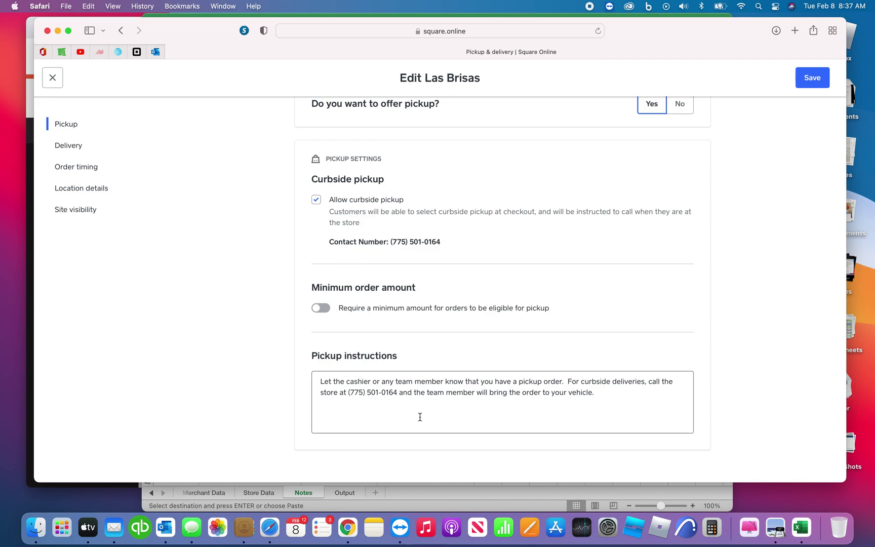
left_click_drag(600, 394, 312, 376)
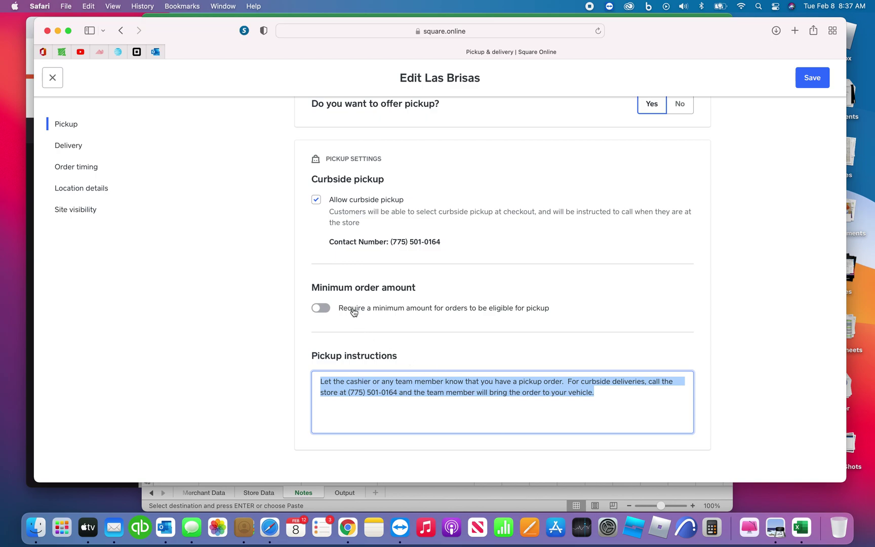
left_click(71, 147)
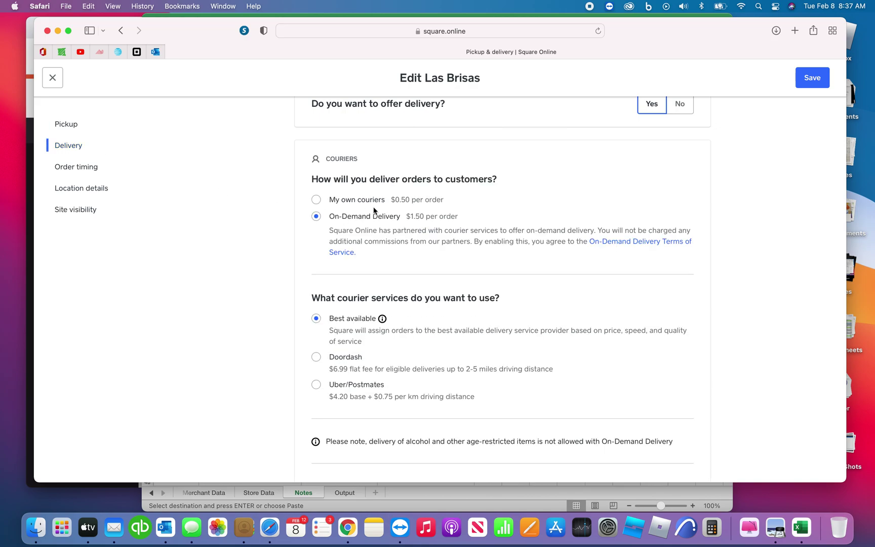
scroll(374, 210, "up", 2)
scroll(372, 213, "down", 3)
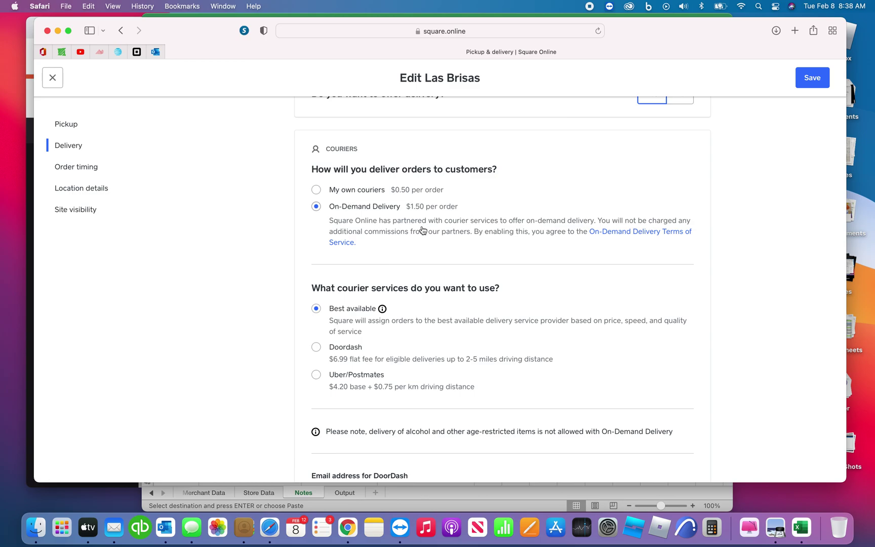
scroll(372, 260, "down", 4)
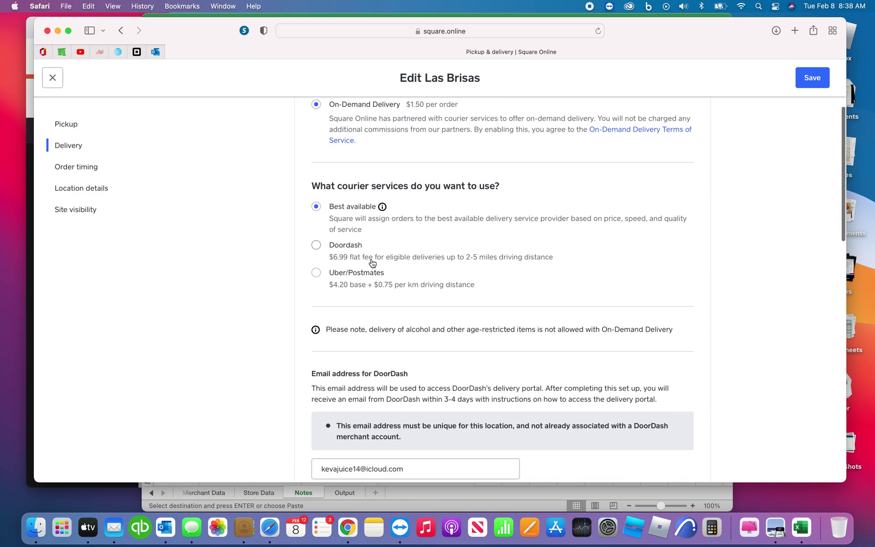
mouse_move(351, 219)
scroll(382, 291, "down", 1)
scroll(382, 291, "down", 6)
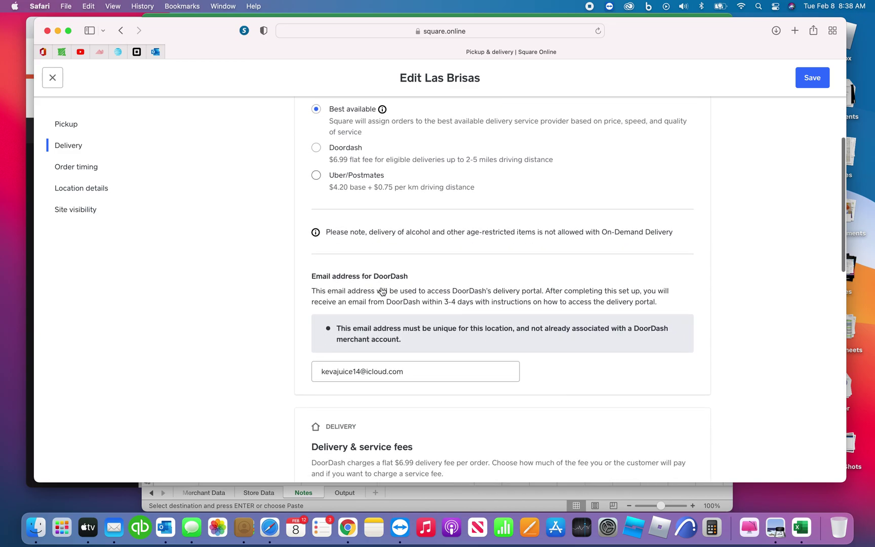
scroll(382, 291, "down", 2)
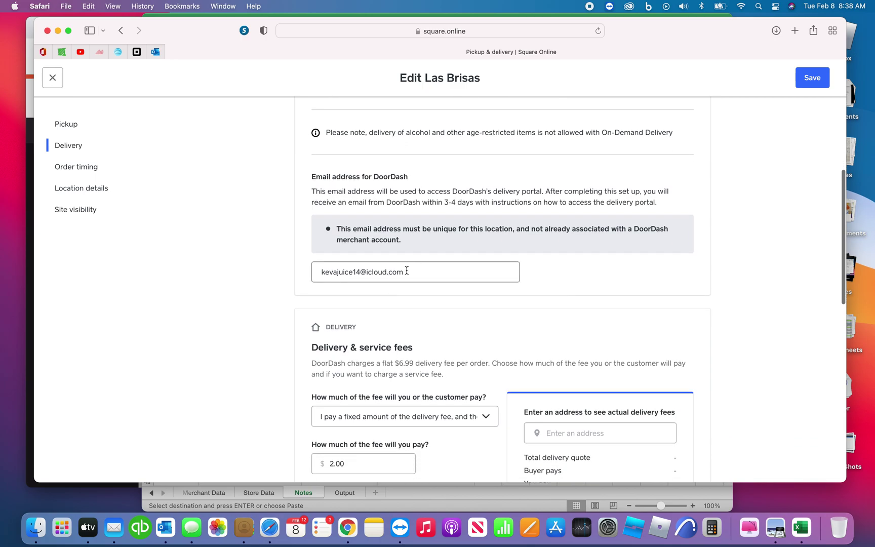
left_click(409, 271)
triple_click(409, 271)
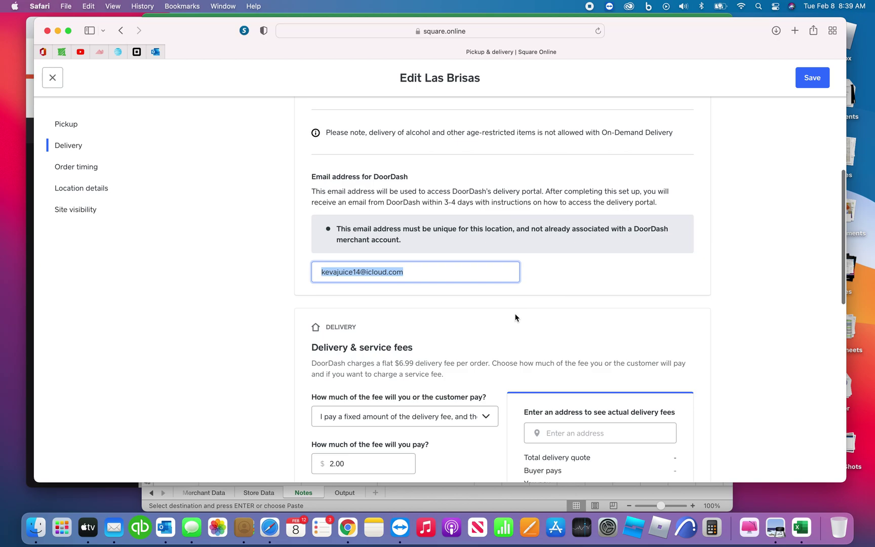
scroll(515, 318, "down", 4)
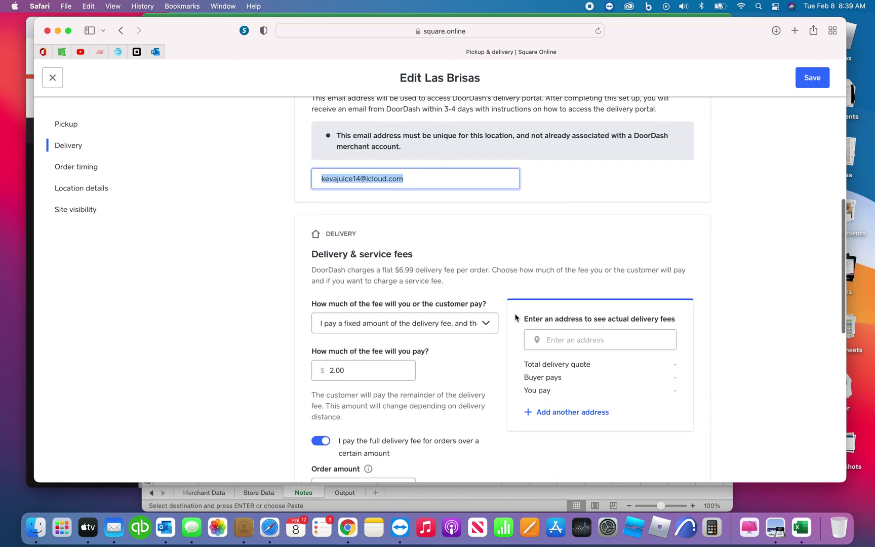
scroll(515, 317, "down", 4)
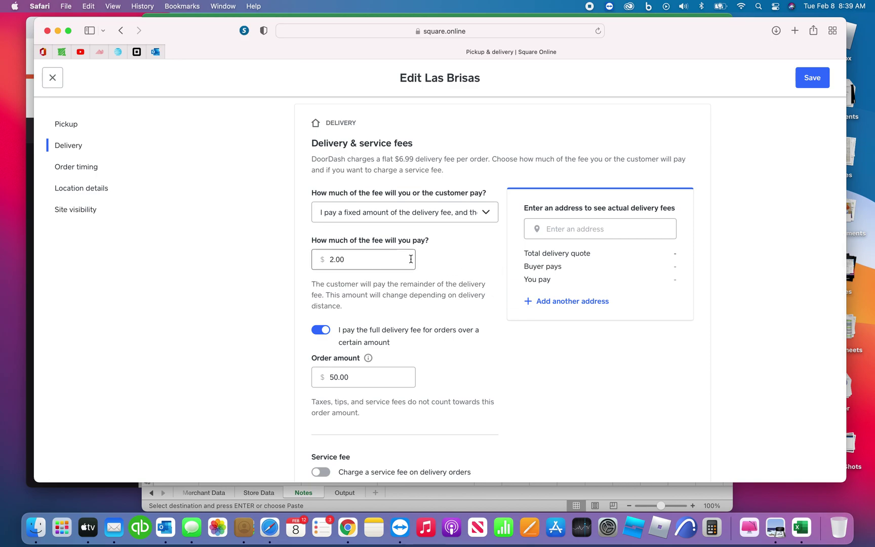
left_click(488, 212)
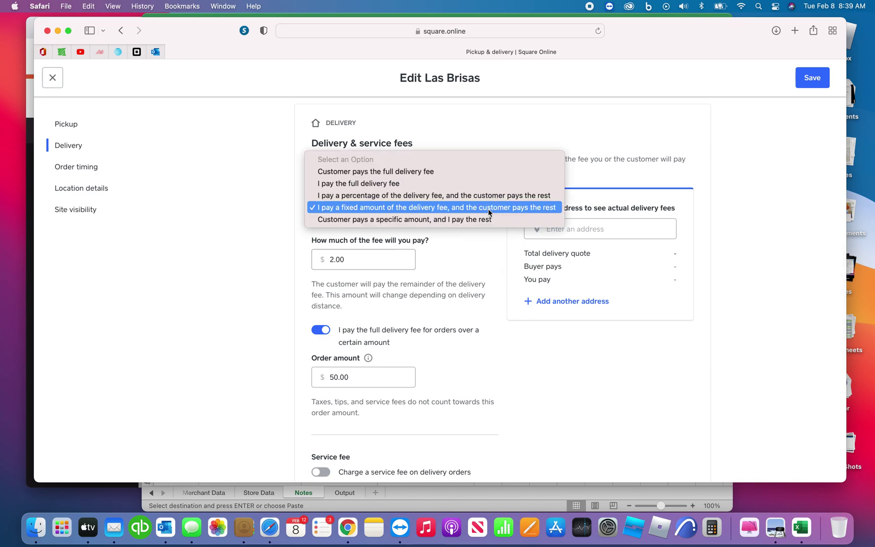
left_click(489, 212)
left_click(391, 261)
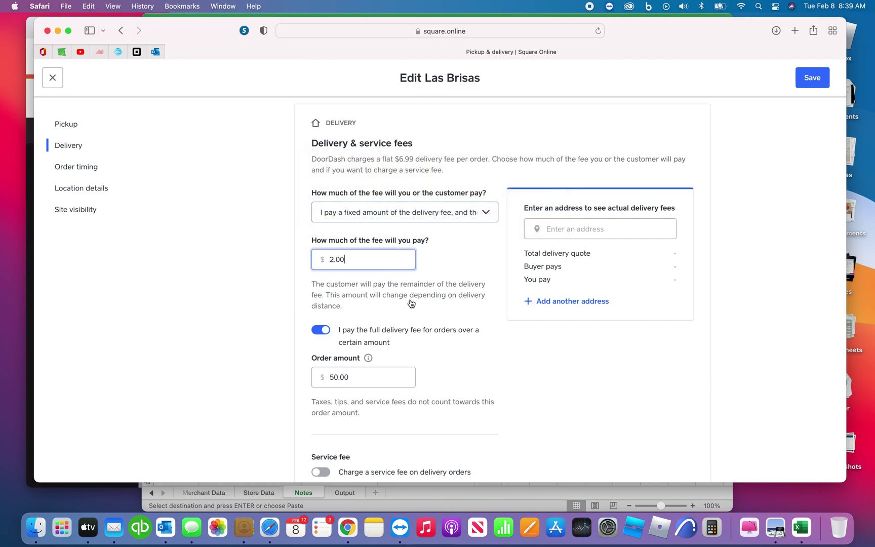
scroll(411, 302, "down", 2)
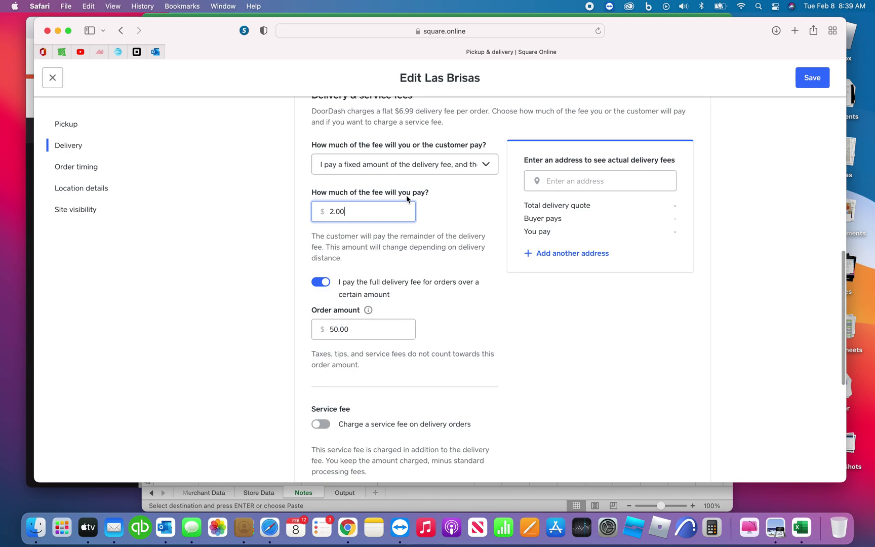
double_click(358, 211)
scroll(353, 321, "down", 1)
scroll(352, 320, "up", 3)
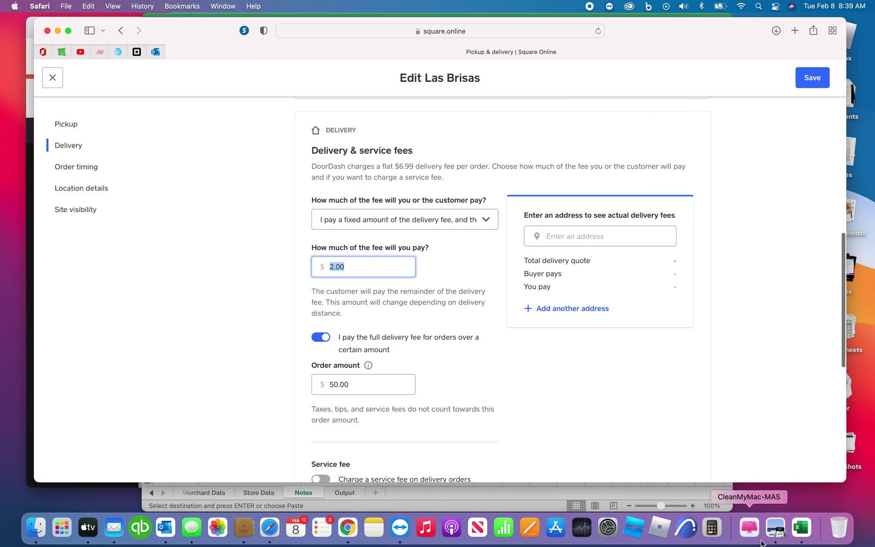
left_click(711, 527)
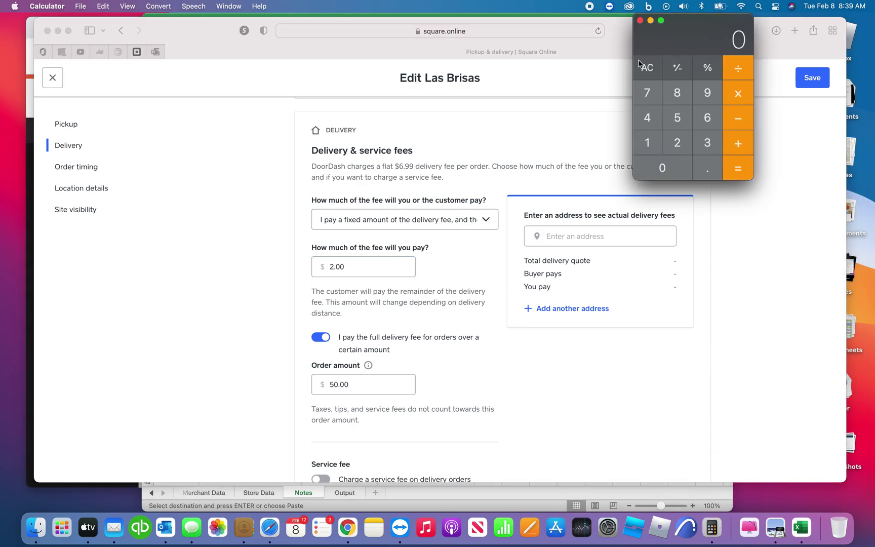
left_click_drag(694, 41, 228, 233)
left_click(185, 332)
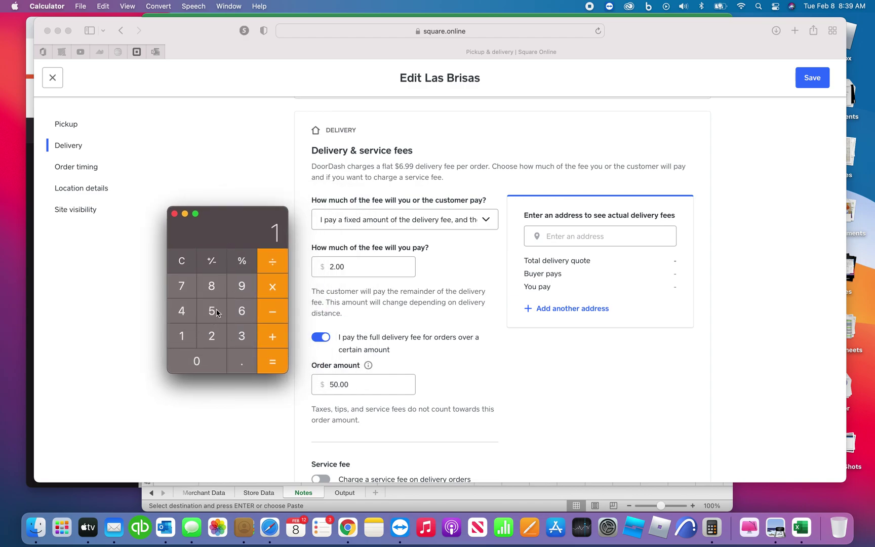
left_click(216, 312)
left_click(174, 260)
left_click(203, 330)
left_click(267, 263)
left_click(181, 335)
left_click(207, 314)
left_click(274, 363)
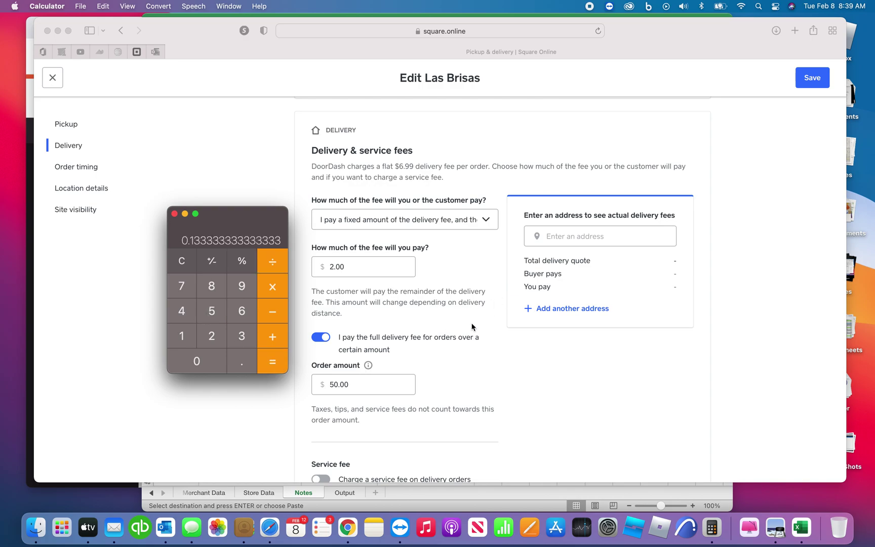
left_click(174, 213)
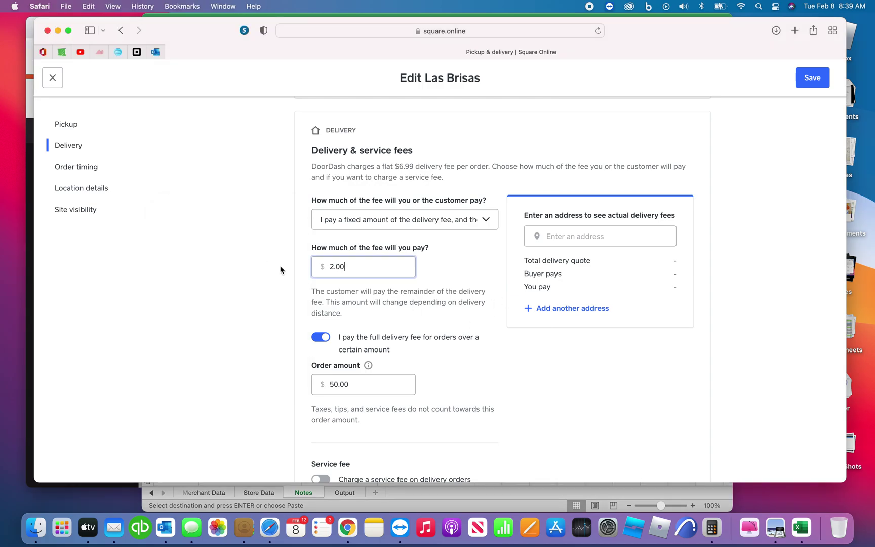
scroll(427, 348, "down", 5)
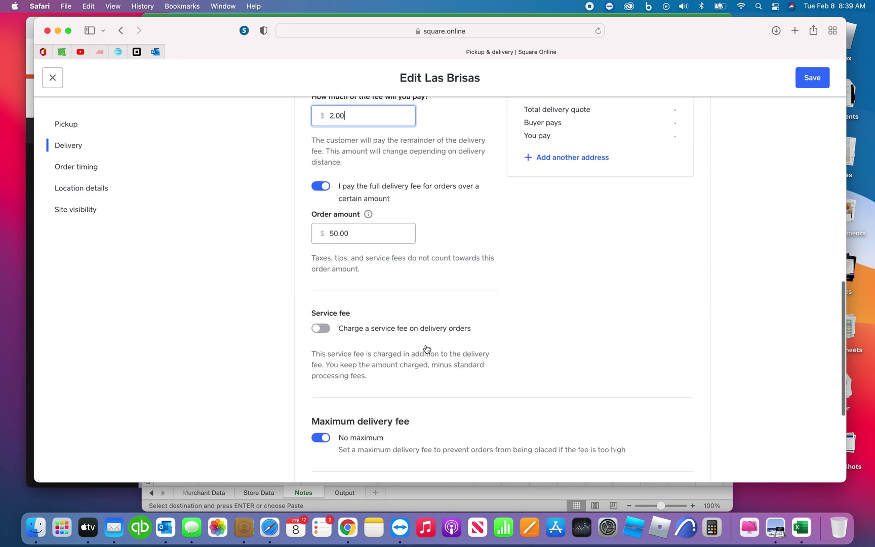
left_click_drag(365, 230, 311, 232)
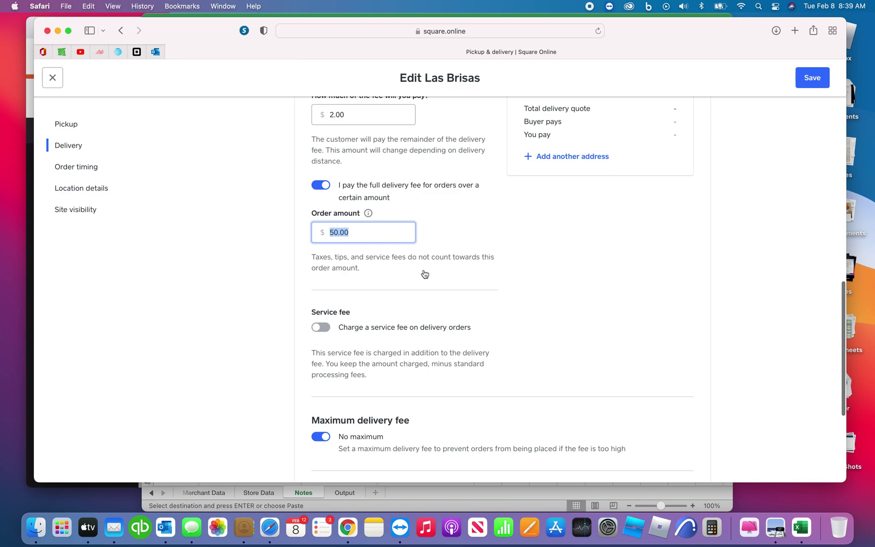
scroll(415, 274, "up", 2)
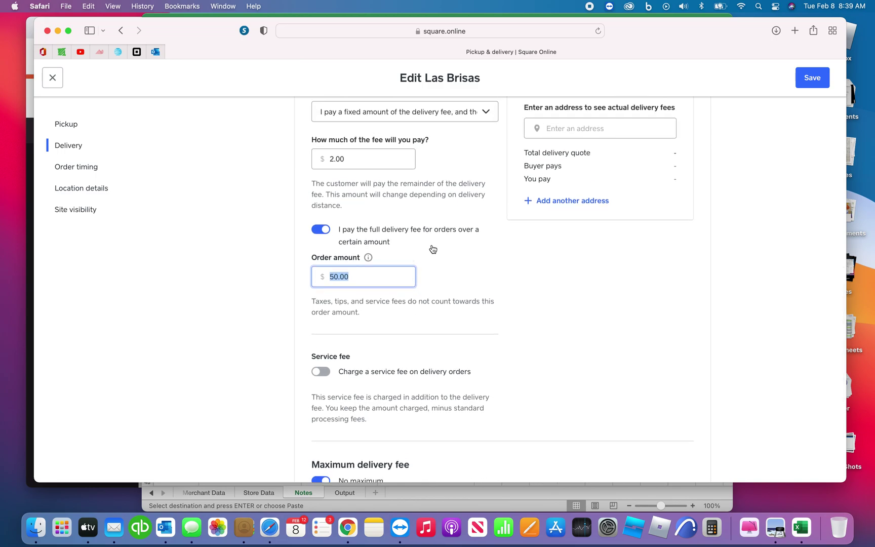
scroll(415, 268, "down", 5)
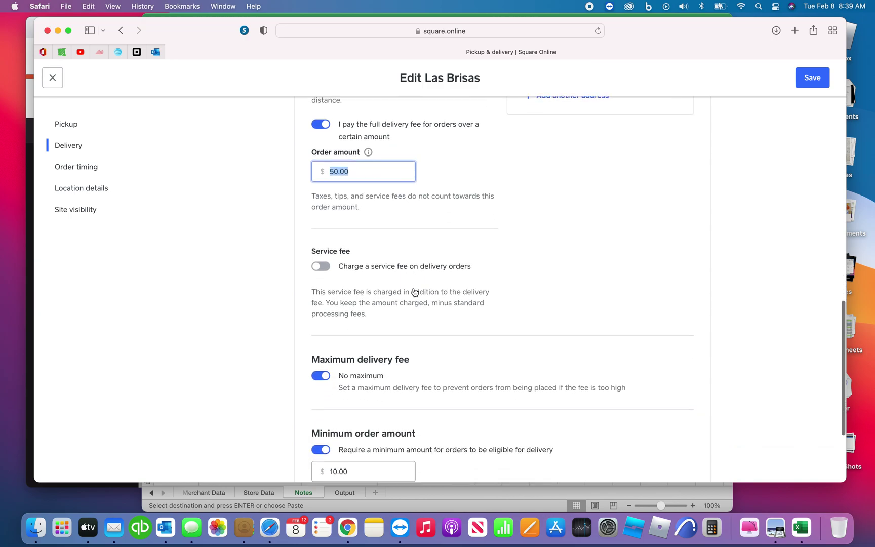
scroll(406, 274, "down", 2)
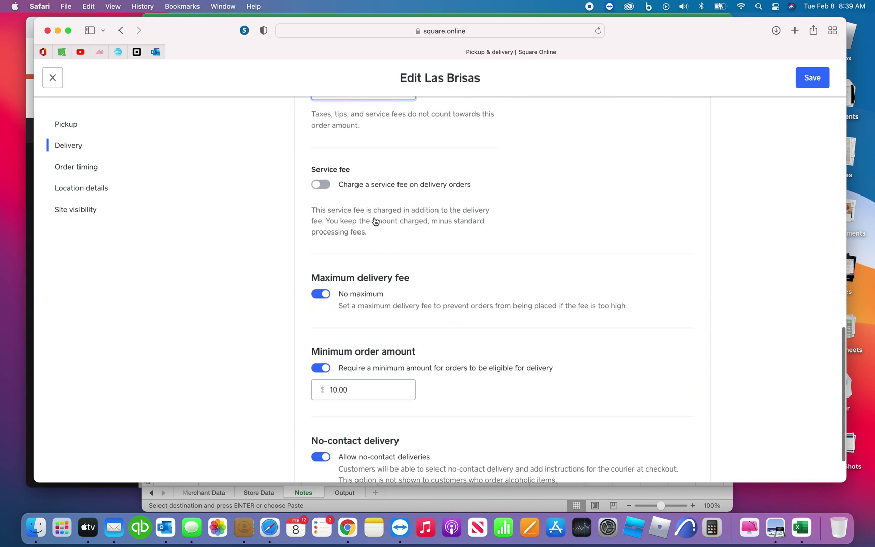
left_click(326, 188)
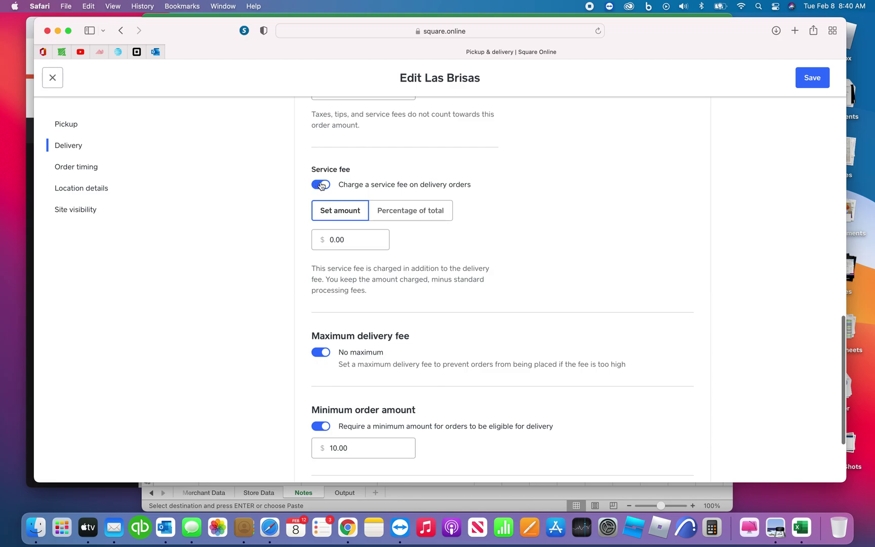
left_click(321, 185)
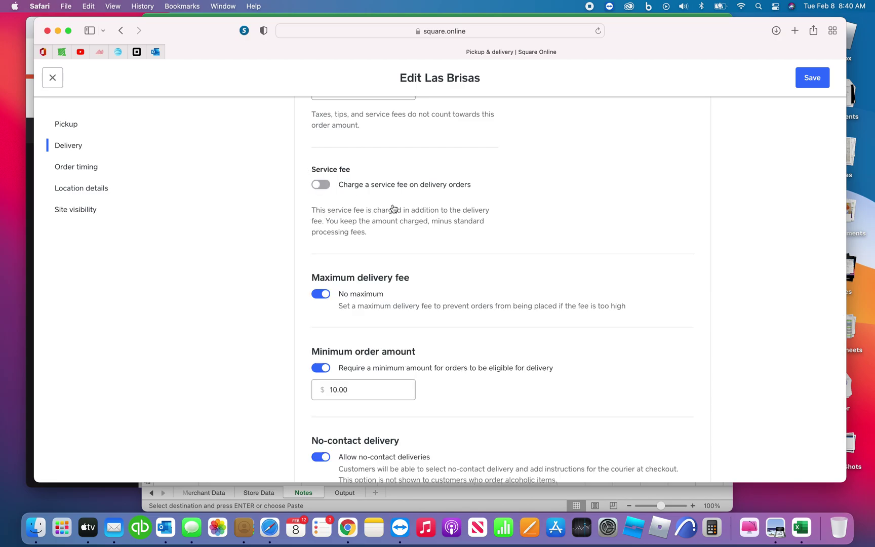
scroll(393, 208, "up", 10)
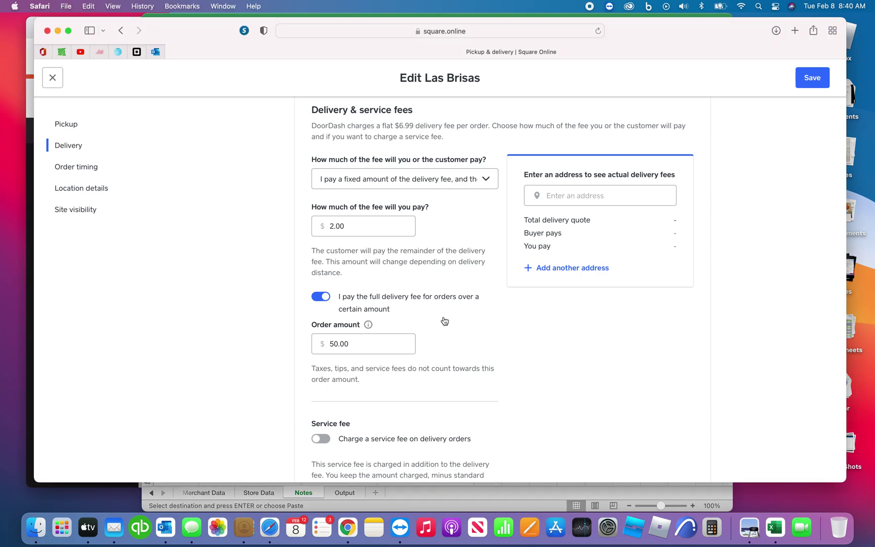
left_click(471, 177)
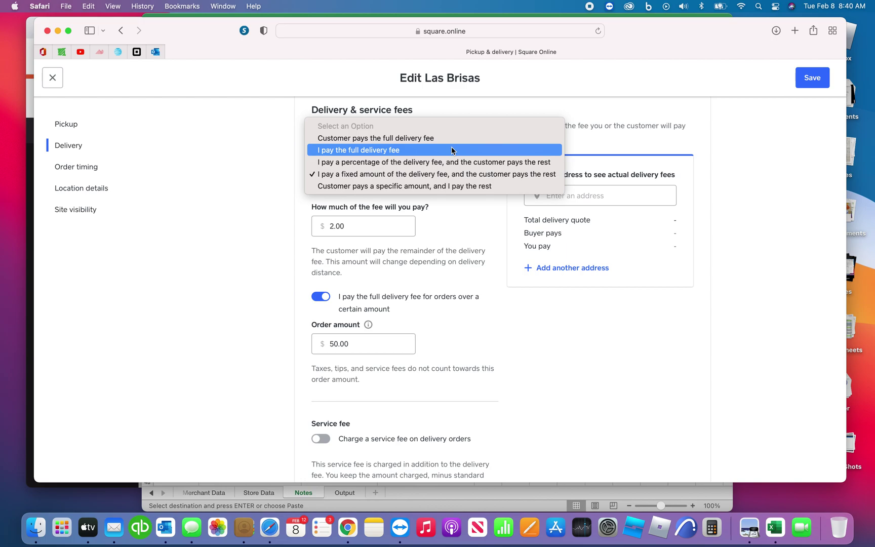
left_click(389, 309)
scroll(389, 304, "down", 5)
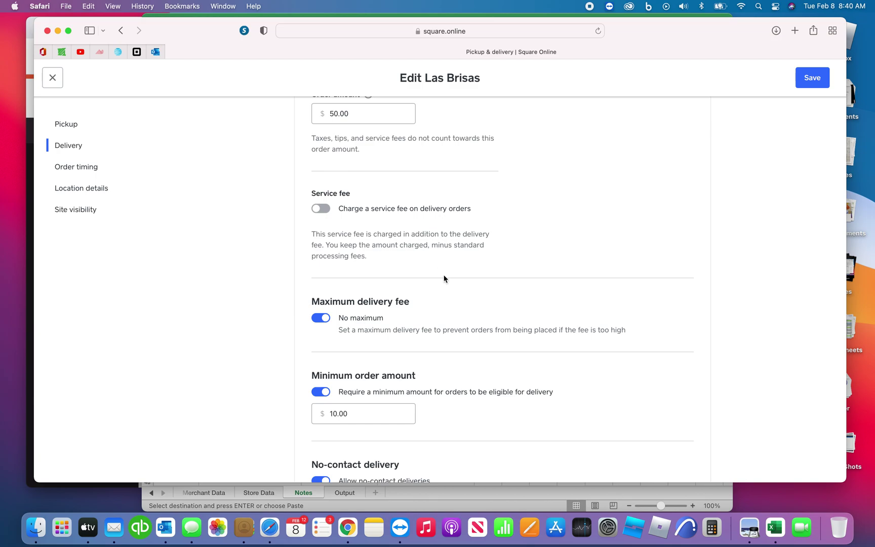
scroll(443, 279, "down", 3)
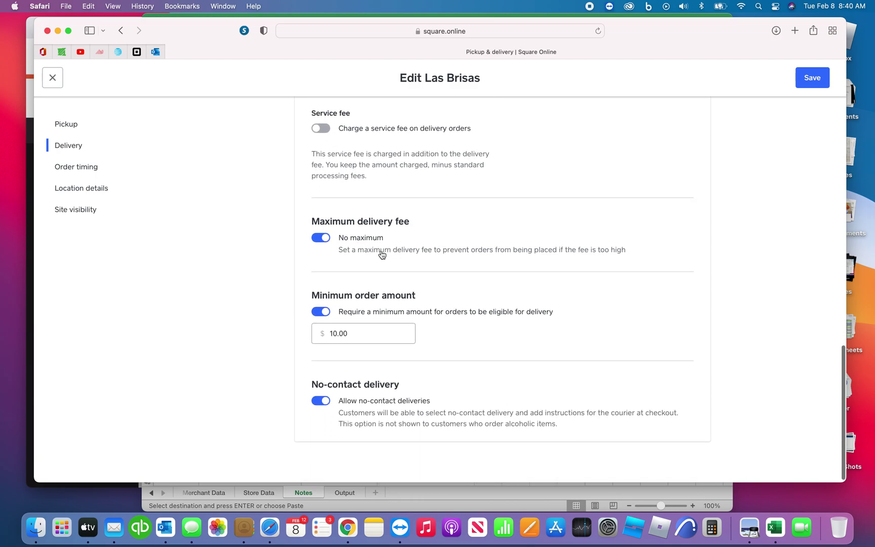
scroll(385, 253, "down", 1)
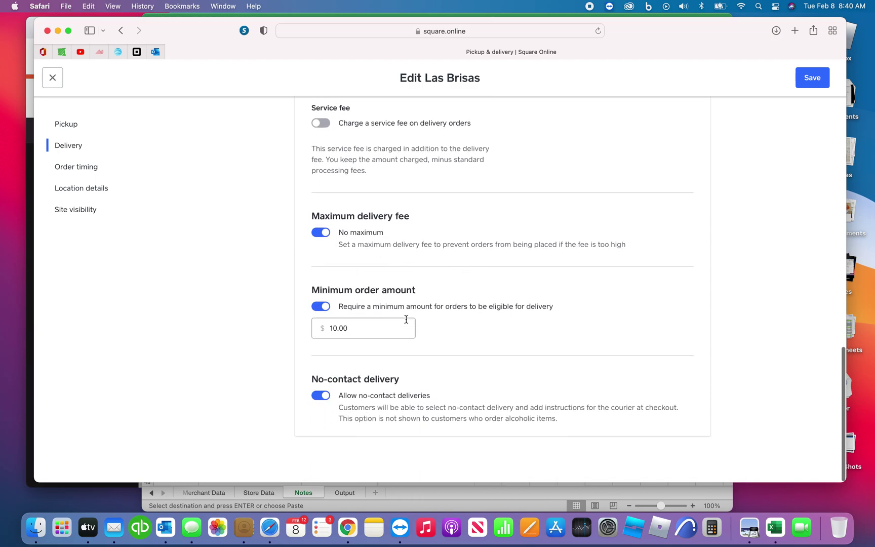
double_click(354, 327)
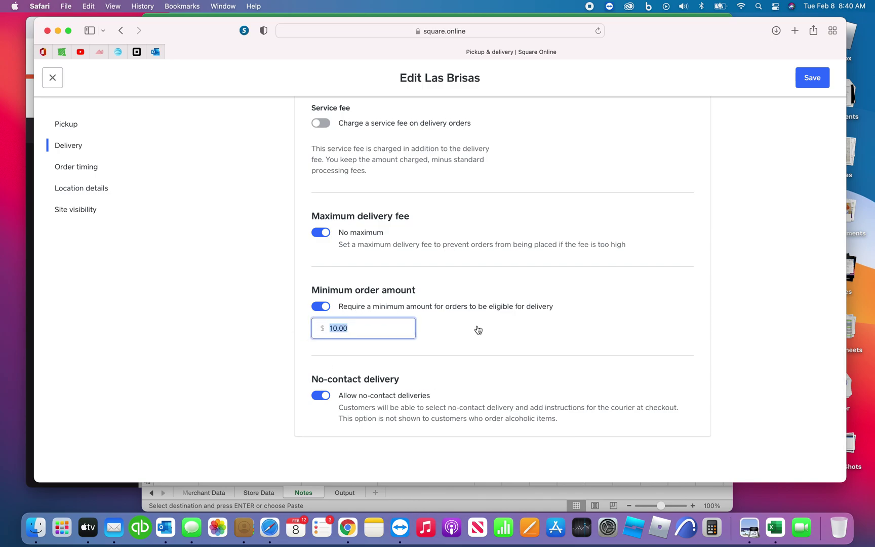
left_click(711, 527)
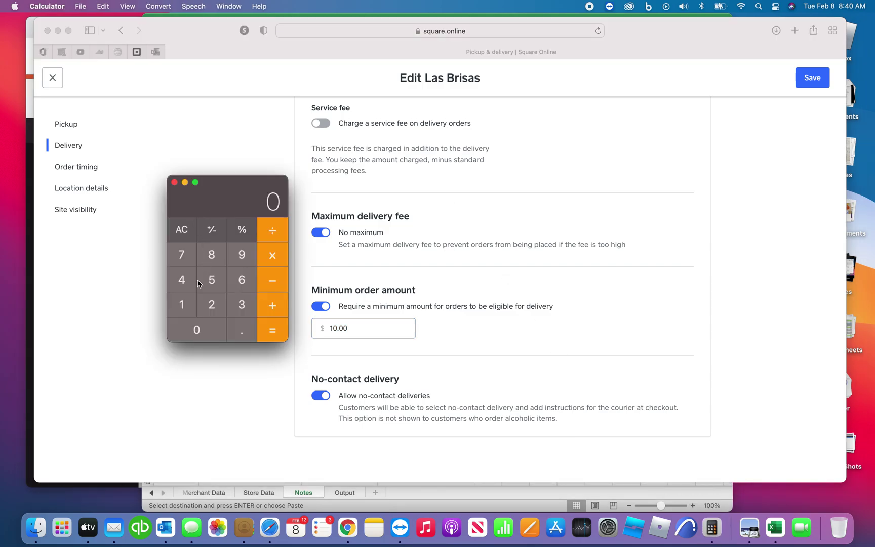
- Compute 2 ÷ 10 = 0.2 in Calculator and return to the Las Brisas delivery settings
left_click(211, 304)
left_click(268, 231)
left_click(183, 307)
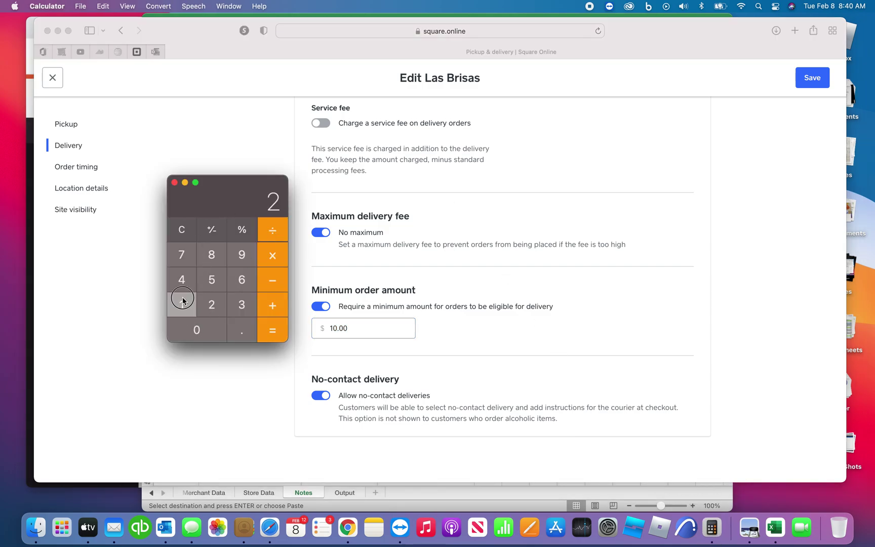
left_click(185, 338)
left_click(274, 330)
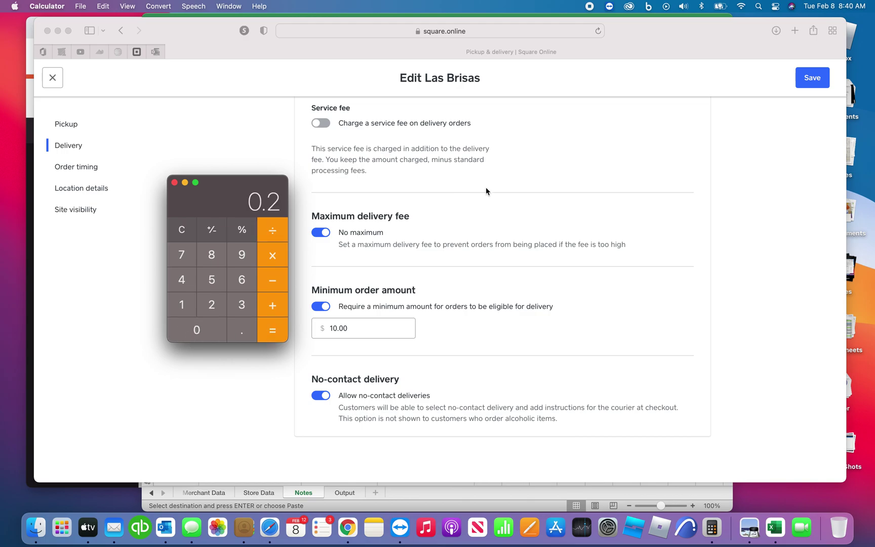
left_click(331, 252)
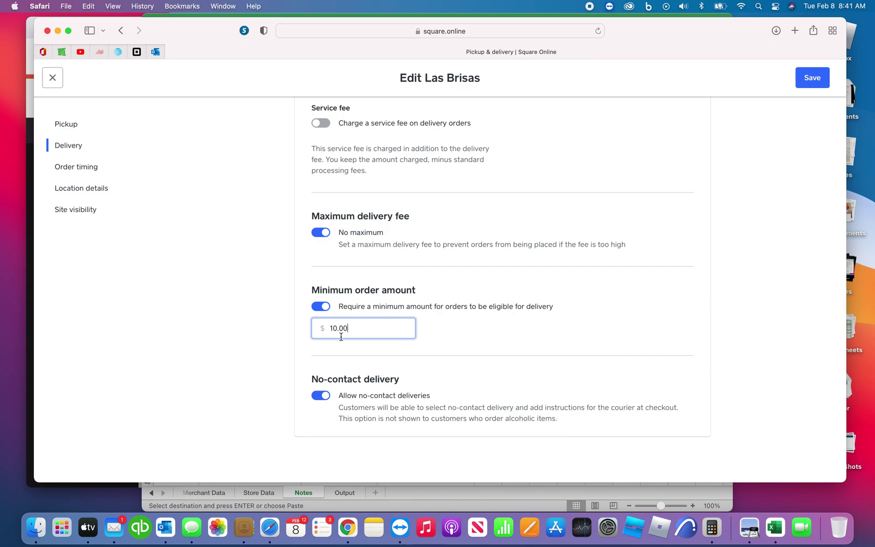
- Close the Las Brisas editor, dismiss the mail notification, and show the Pickup & Delivery locations list
left_click_drag(371, 324, 281, 322)
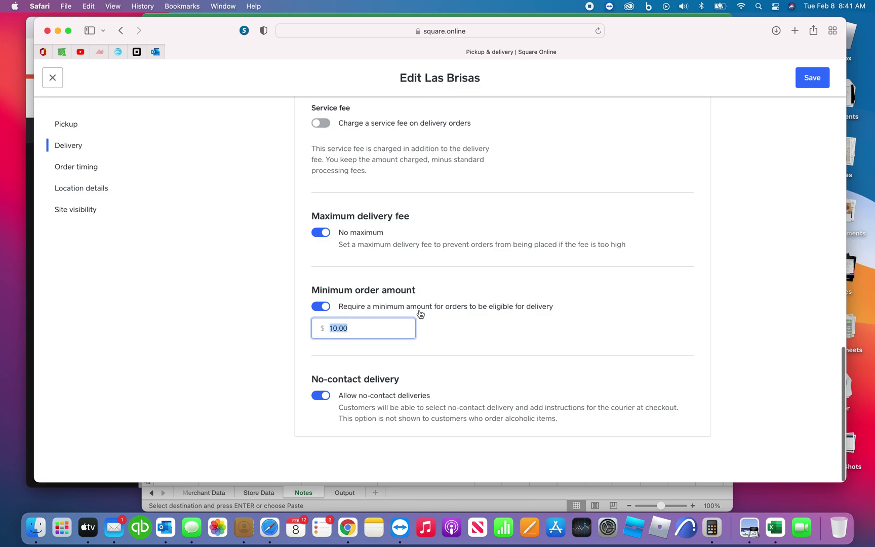
key("Escape")
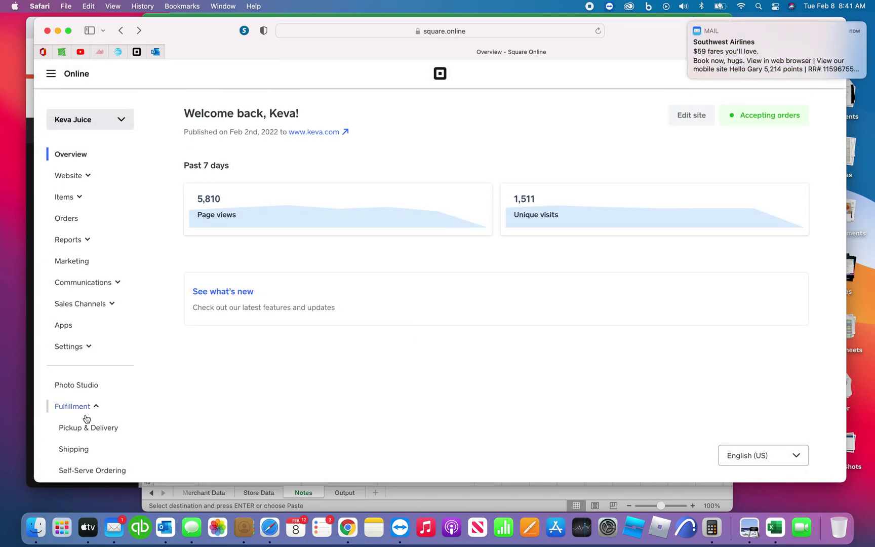
left_click(88, 431)
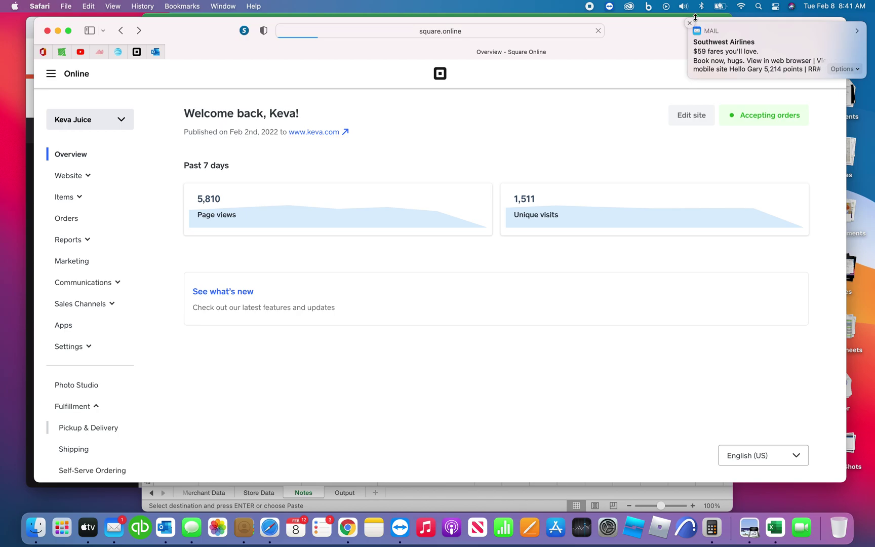
left_click(687, 24)
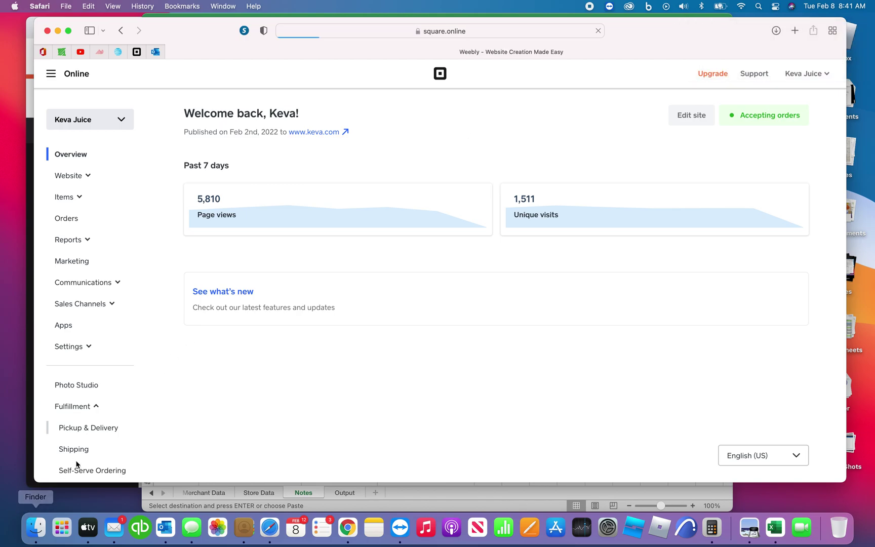
left_click(86, 426)
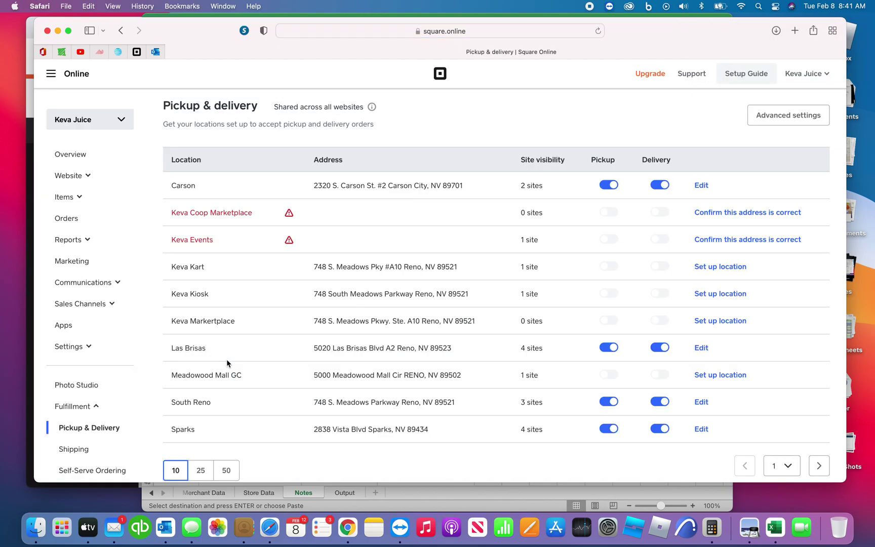
- Reopen the Las Brisas editor and go to its order timing settings
left_click(702, 349)
scroll(511, 351, "down", 1)
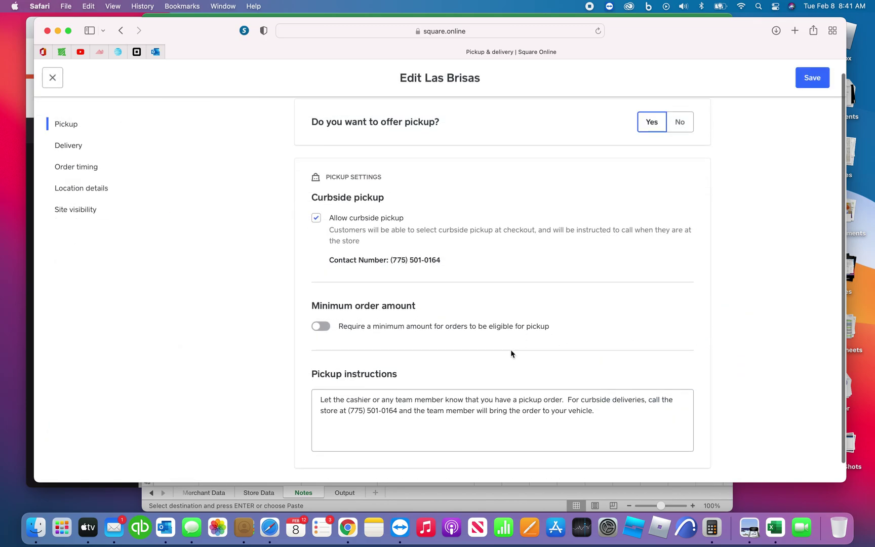
left_click(70, 147)
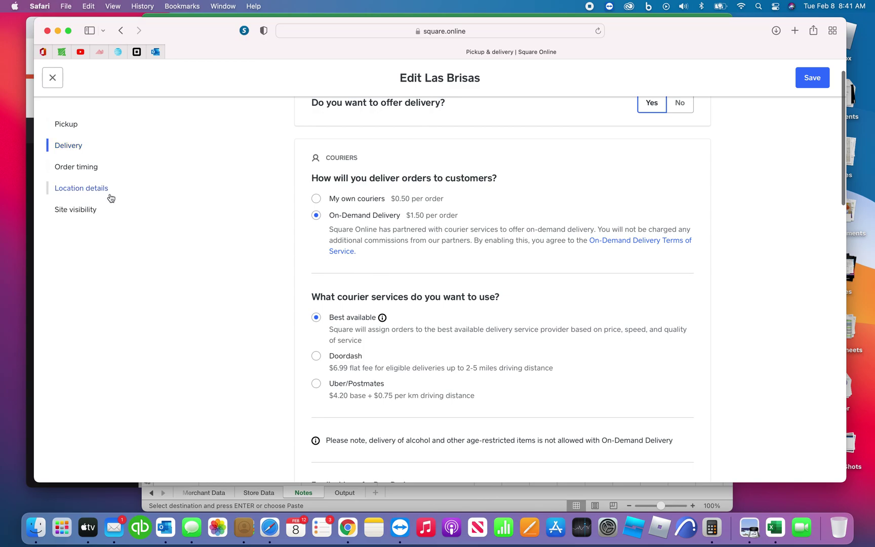
left_click(86, 172)
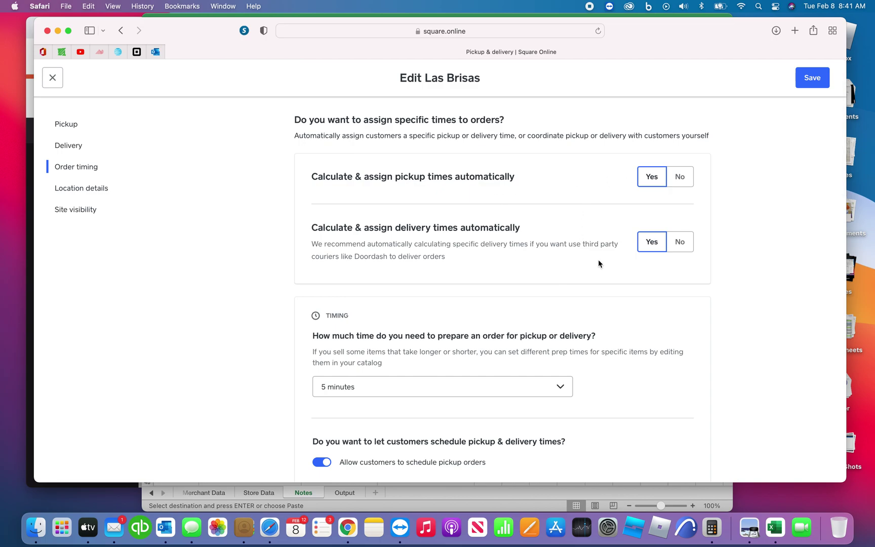
scroll(604, 283, "down", 2)
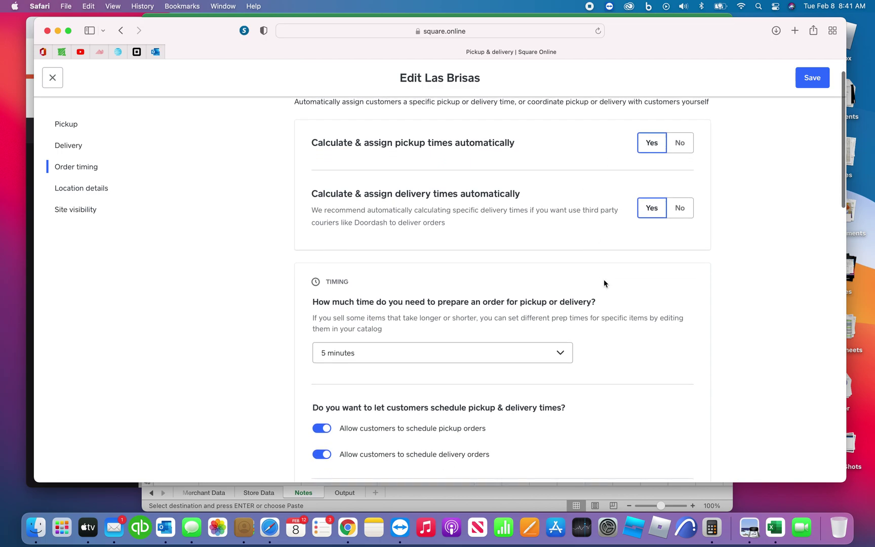
scroll(603, 283, "down", 2)
scroll(603, 283, "up", 4)
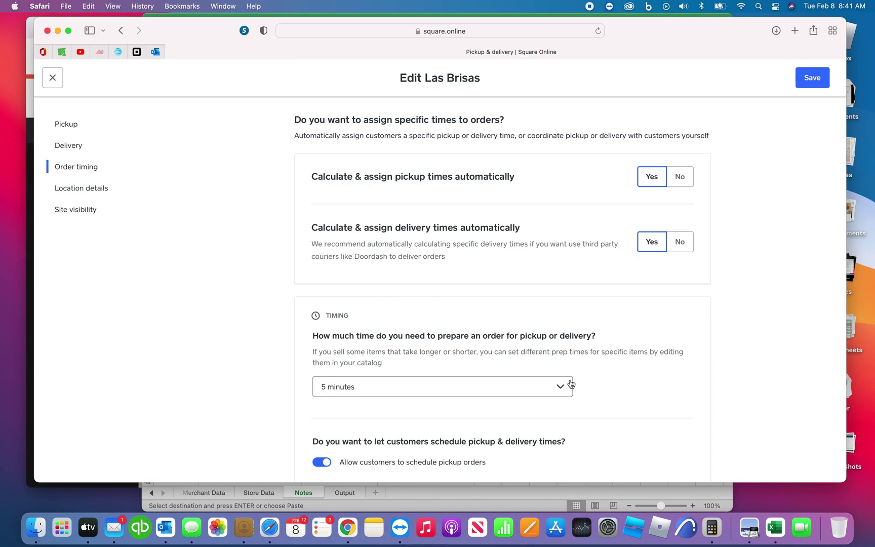
- Choose a 5-minute prep time, leaving scheduled pickup and delivery orders allowed
left_click(562, 395)
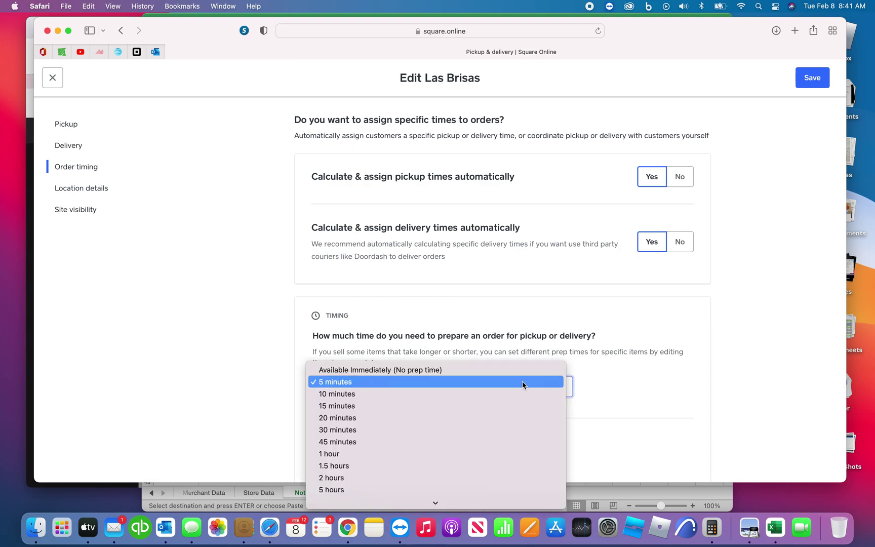
left_click(618, 345)
scroll(618, 358, "down", 3)
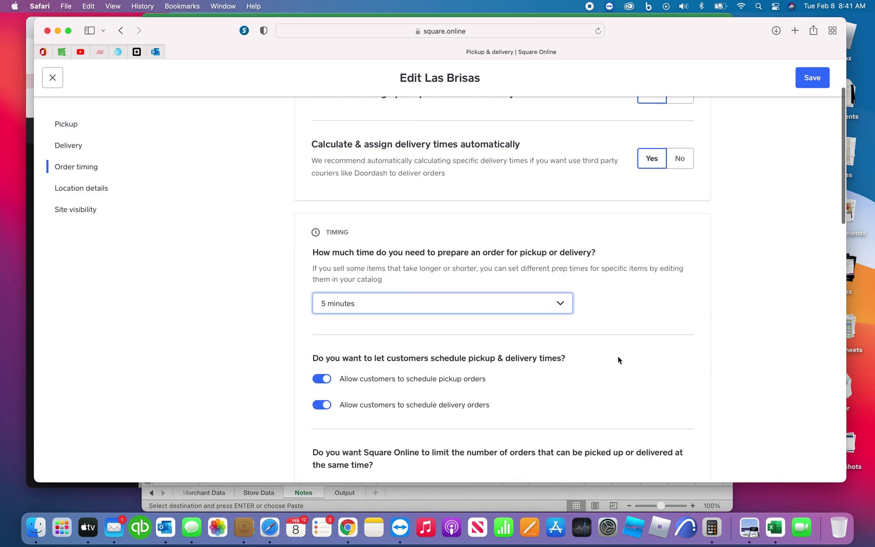
scroll(617, 359, "down", 4)
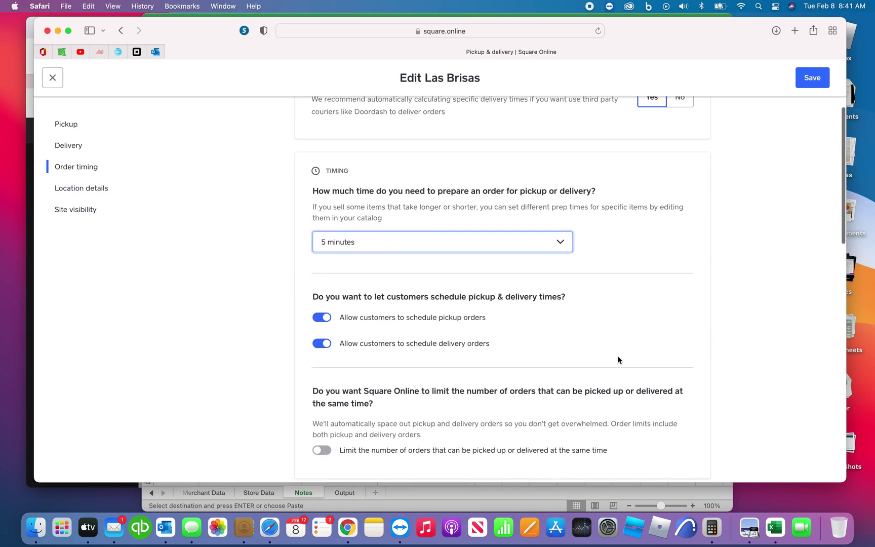
scroll(617, 360, "down", 1)
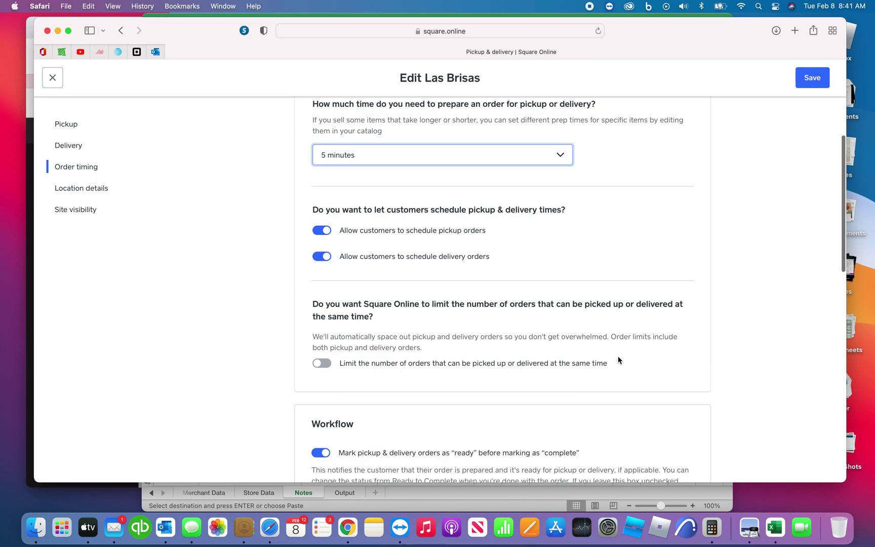
scroll(524, 260, "down", 4)
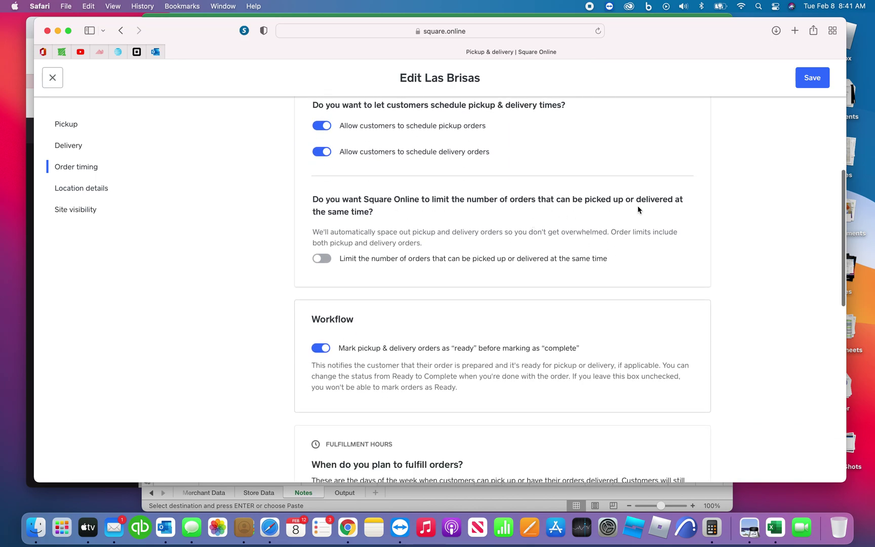
left_click(324, 259)
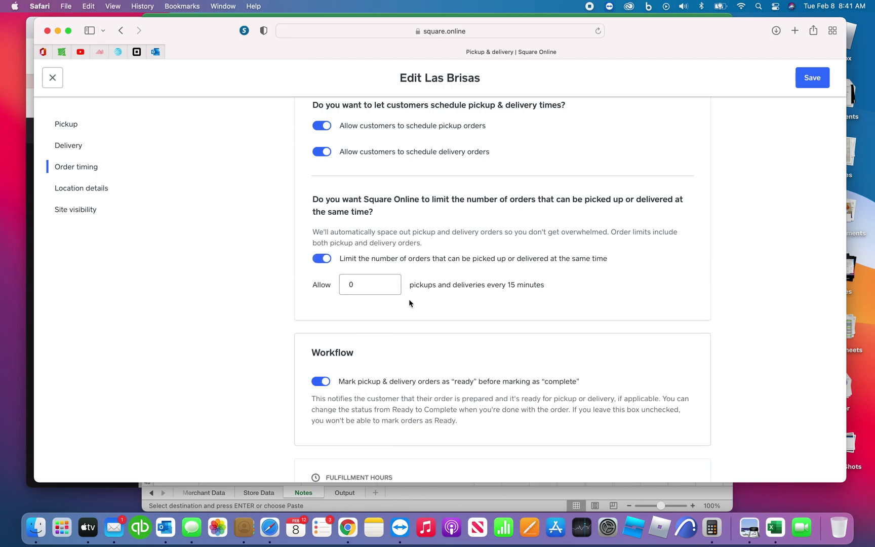
left_click(319, 260)
left_click(323, 261)
left_click(323, 259)
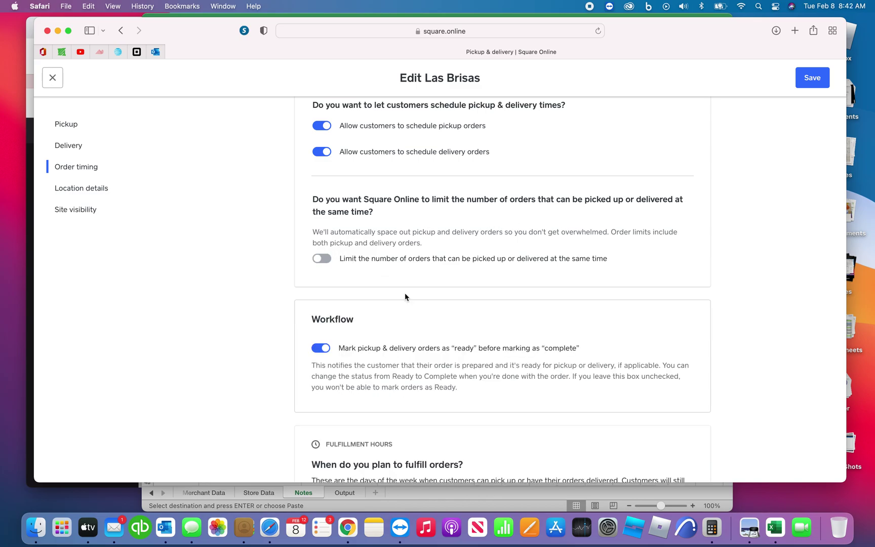
left_click(323, 258)
left_click(360, 284)
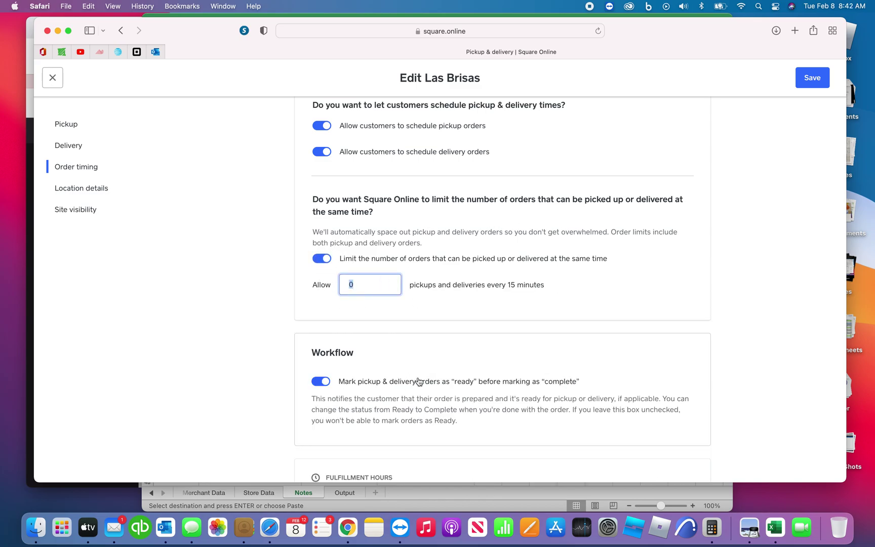
type("5")
left_click(322, 259)
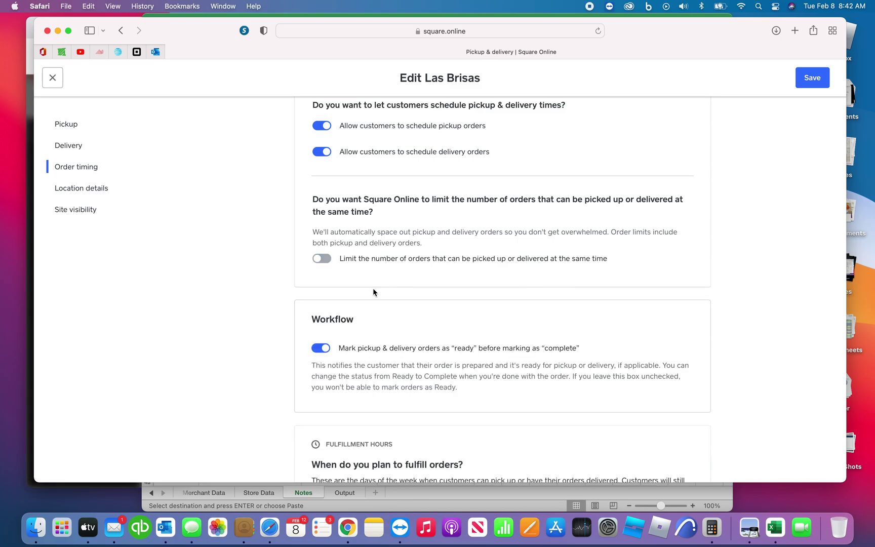
scroll(421, 335, "down", 3)
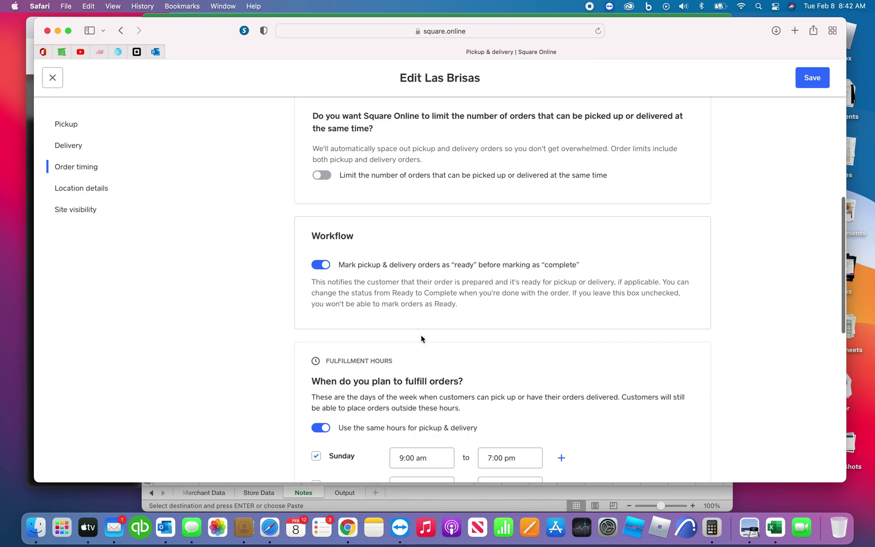
scroll(422, 335, "down", 5)
scroll(421, 335, "down", 5)
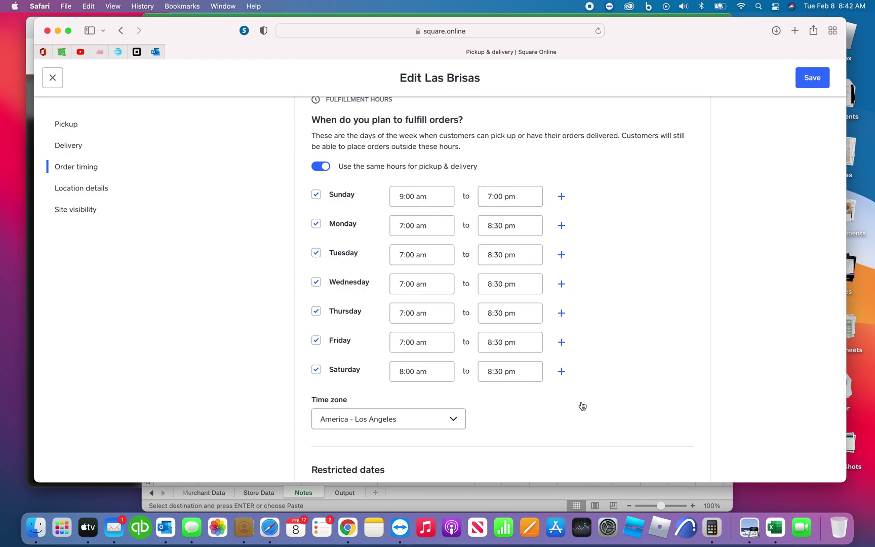
scroll(581, 402, "down", 2)
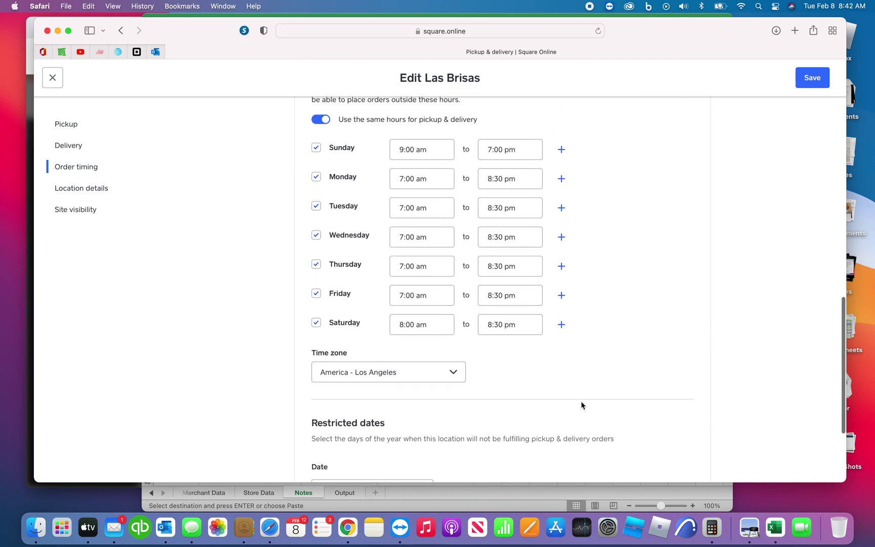
scroll(581, 401, "down", 5)
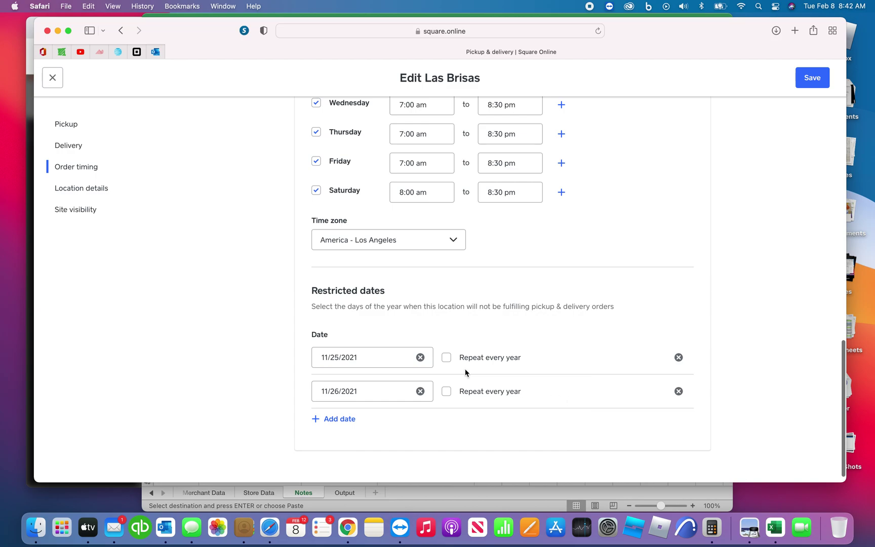
scroll(518, 375, "down", 1)
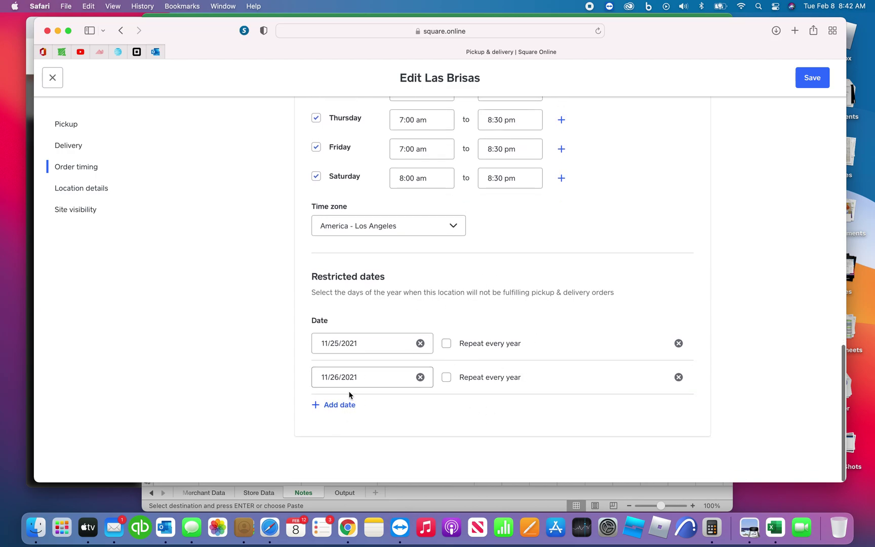
- Review the Las Brisas address, map and contact fields, then view its site visibility
left_click(95, 189)
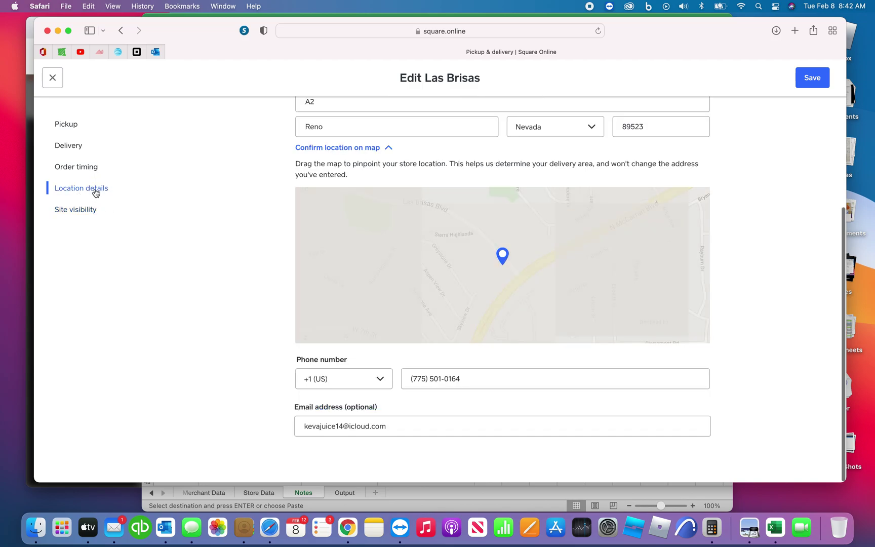
scroll(250, 268, "up", 5)
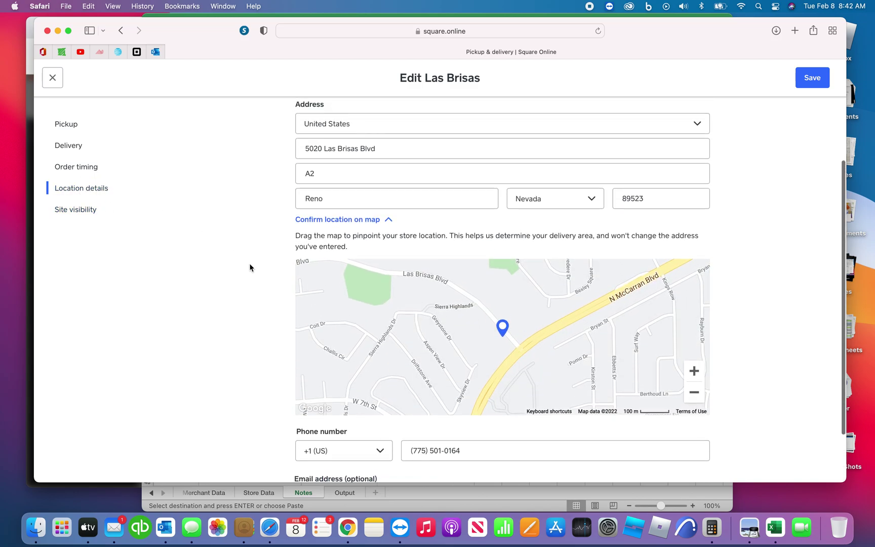
scroll(250, 267, "up", 2)
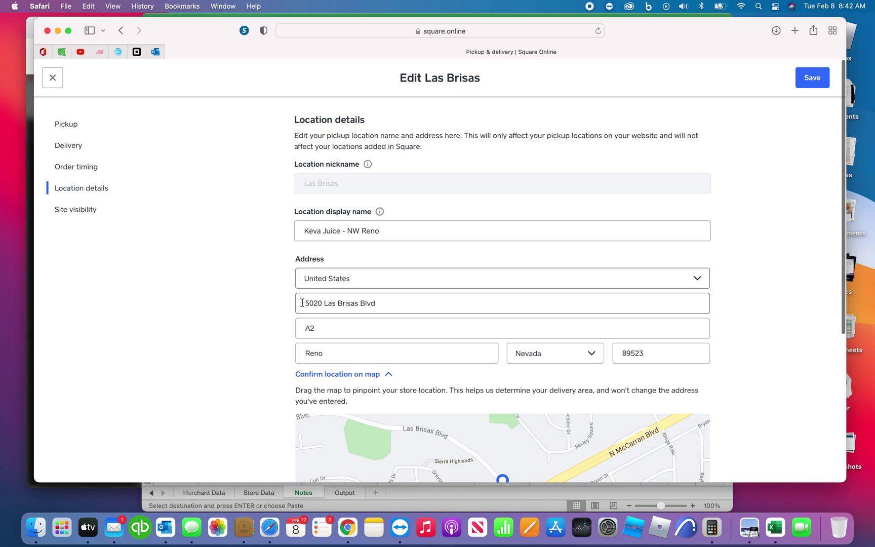
scroll(302, 302, "down", 2)
scroll(301, 303, "down", 2)
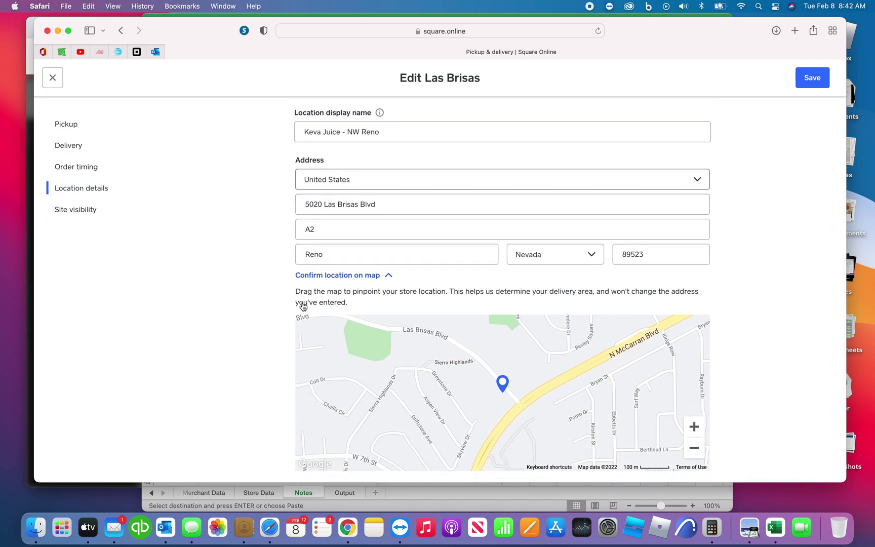
scroll(302, 306, "down", 4)
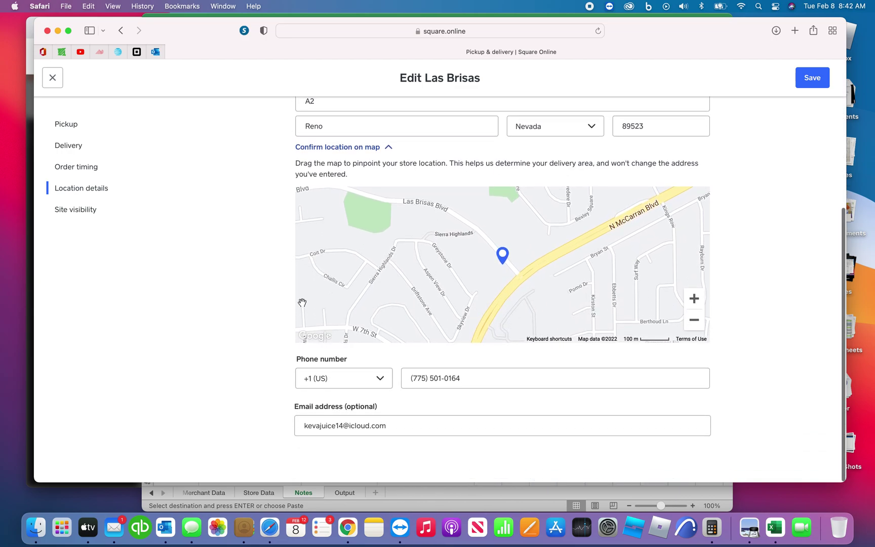
scroll(302, 302, "up", 3)
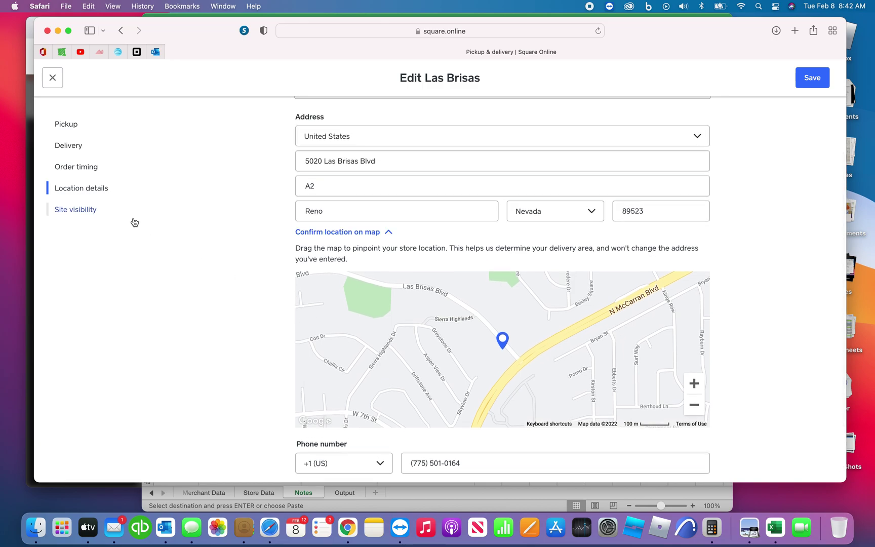
left_click(91, 210)
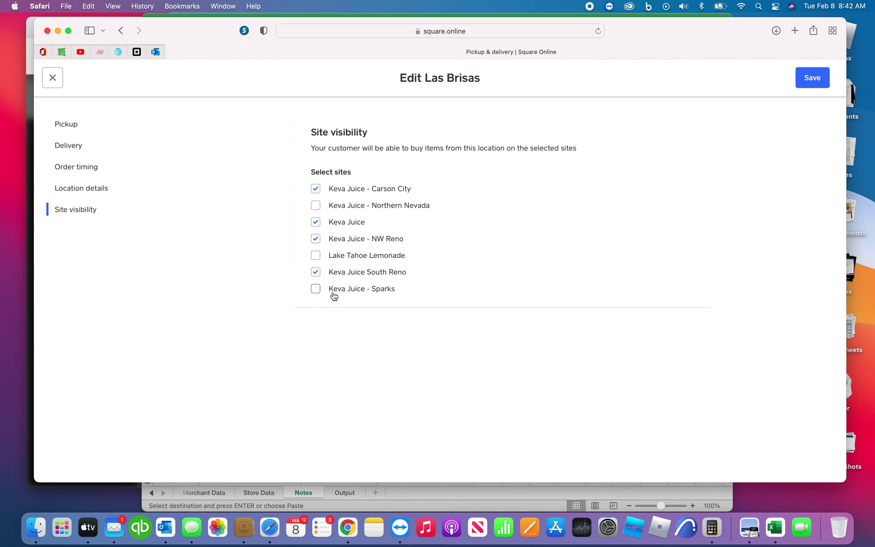
- Uncheck the NW Reno, South Reno and Carson City sites for Las Brisas and save
left_click(316, 239)
left_click(315, 276)
left_click(316, 188)
left_click(823, 77)
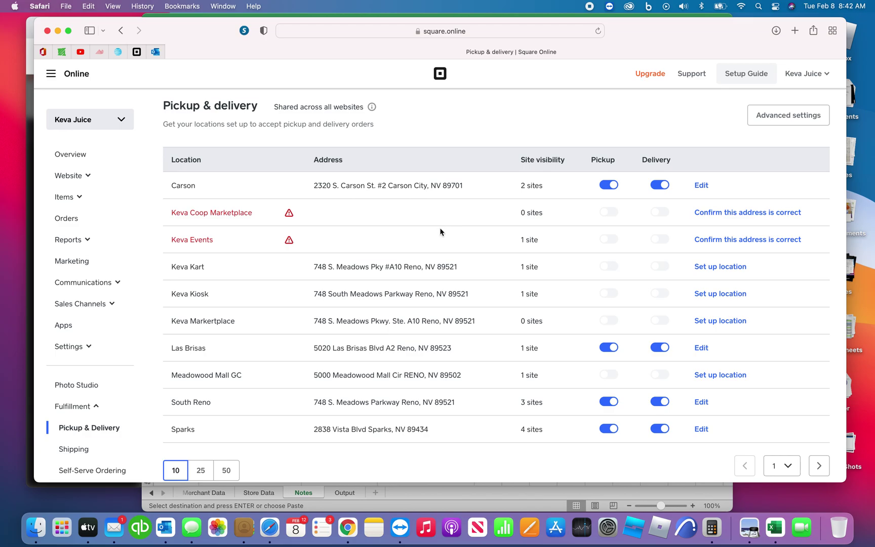
- Go to the Self-Serve Ordering page under Fulfillment and browse its location cards
scroll(85, 414, "down", 1)
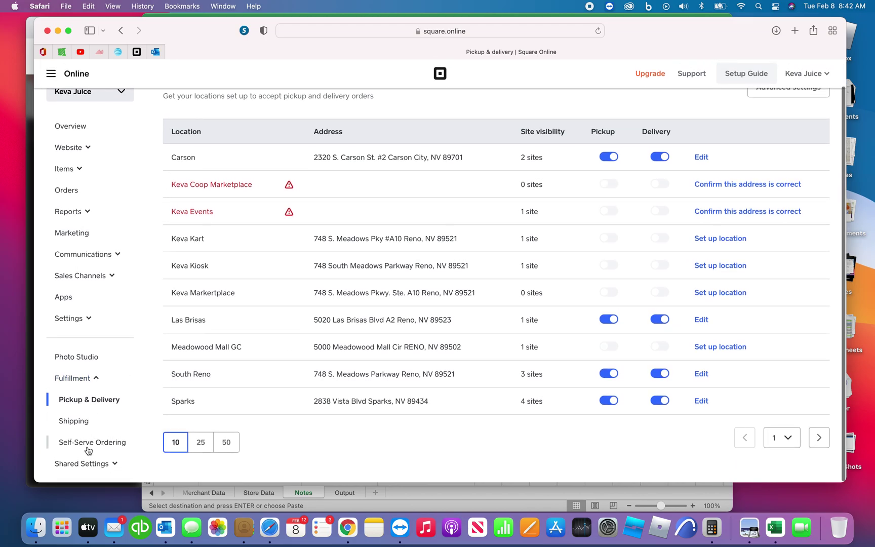
left_click(88, 443)
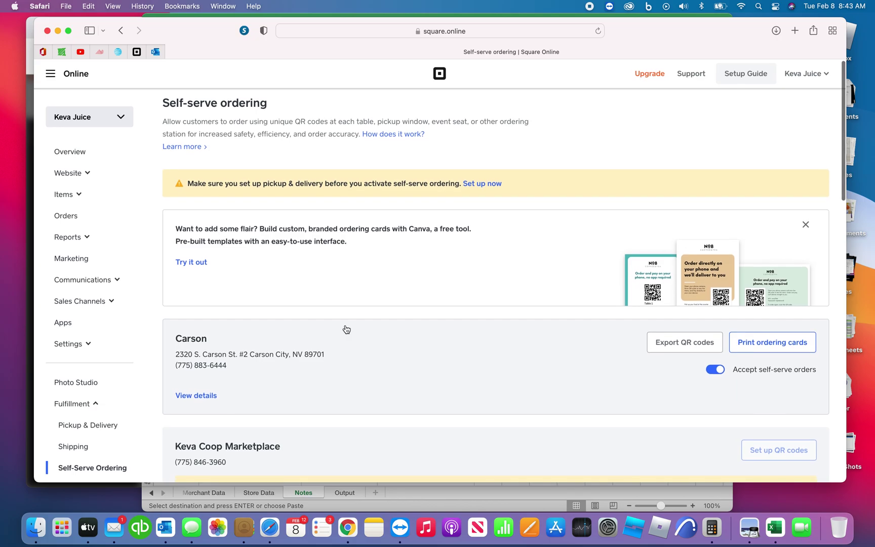
scroll(346, 329, "down", 5)
scroll(345, 328, "up", 3)
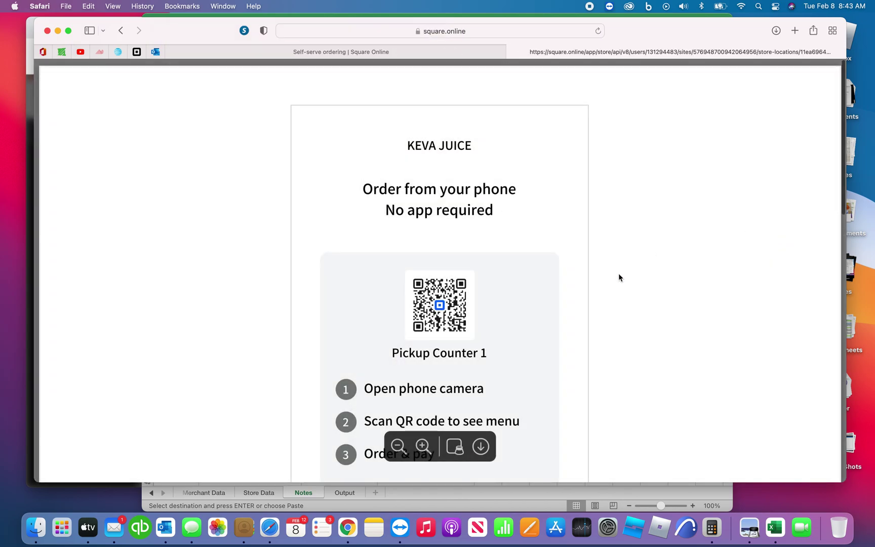
- Zoom into the Pickup Counter 1 ordering card, then go back to the Self-serve ordering page
scroll(618, 276, "down", 4)
scroll(619, 277, "up", 2)
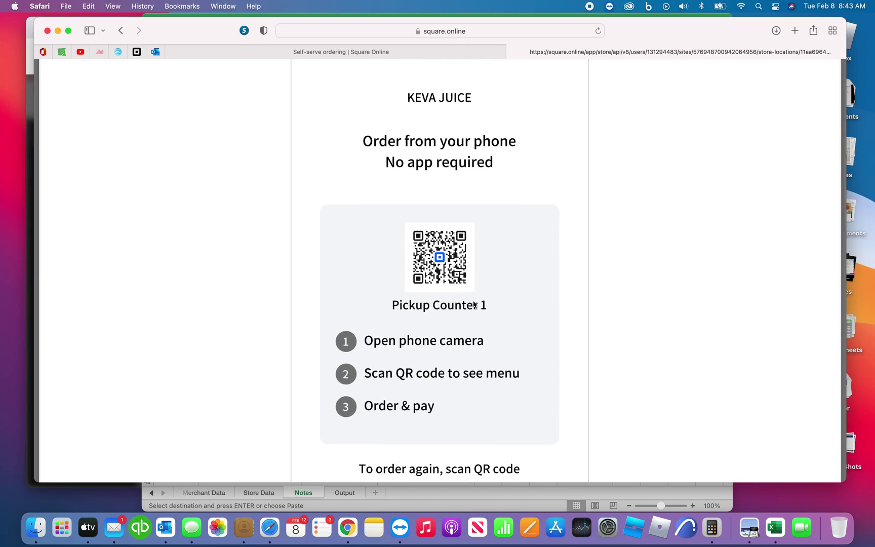
scroll(475, 243, "up", 3)
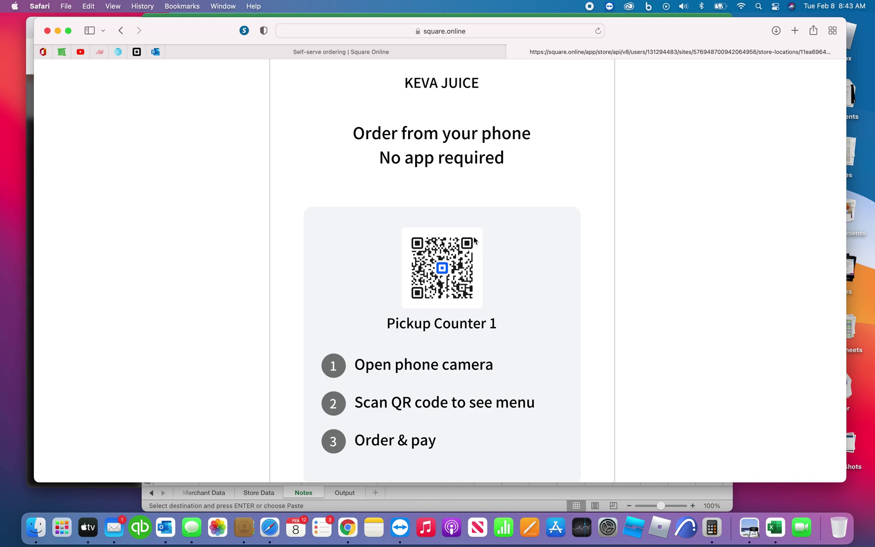
left_click(458, 53)
scroll(431, 260, "up", 3)
scroll(431, 260, "down", 1)
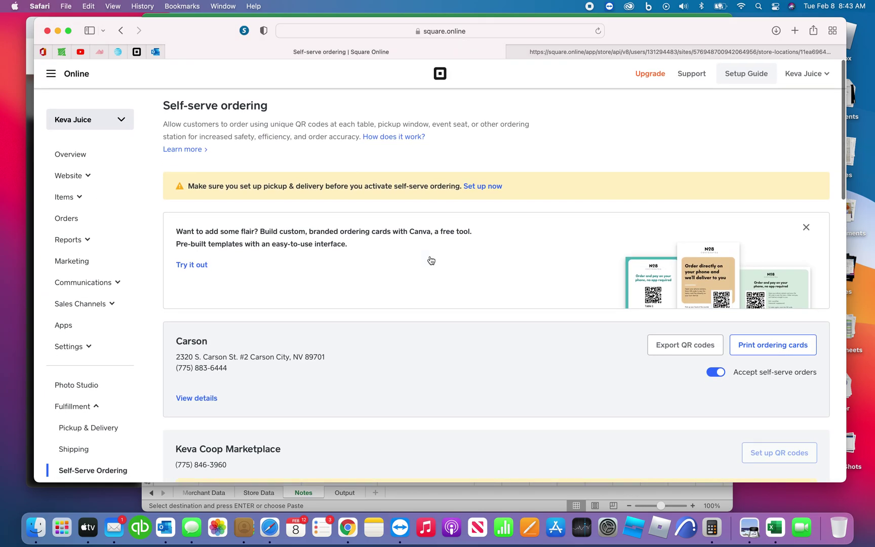